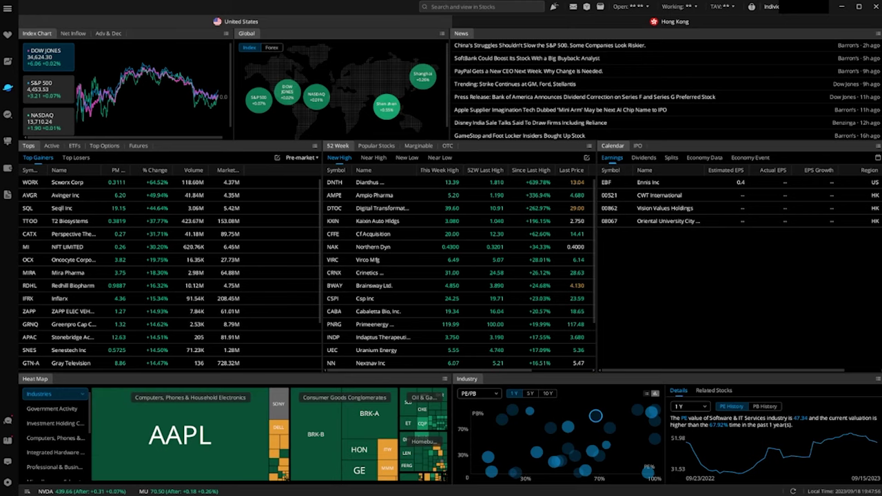
- Open the blank custom layout, add a Chart widget and enlarge it
left_click(8, 140)
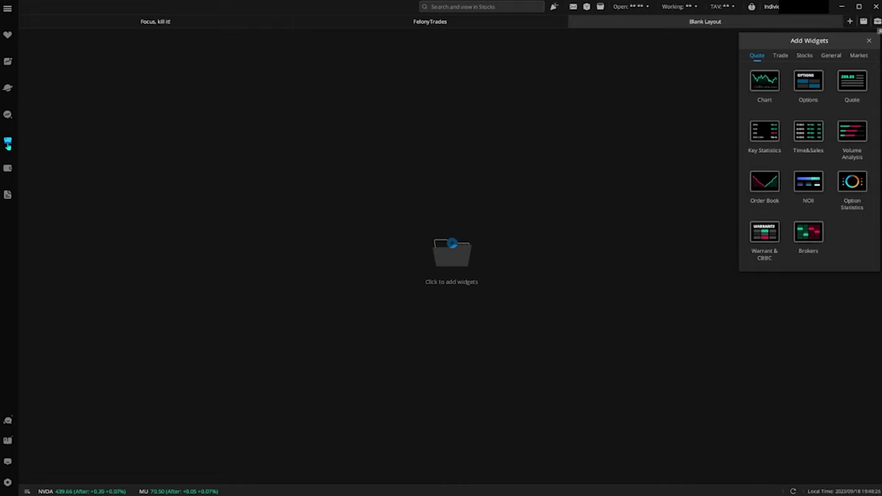
left_click(767, 96)
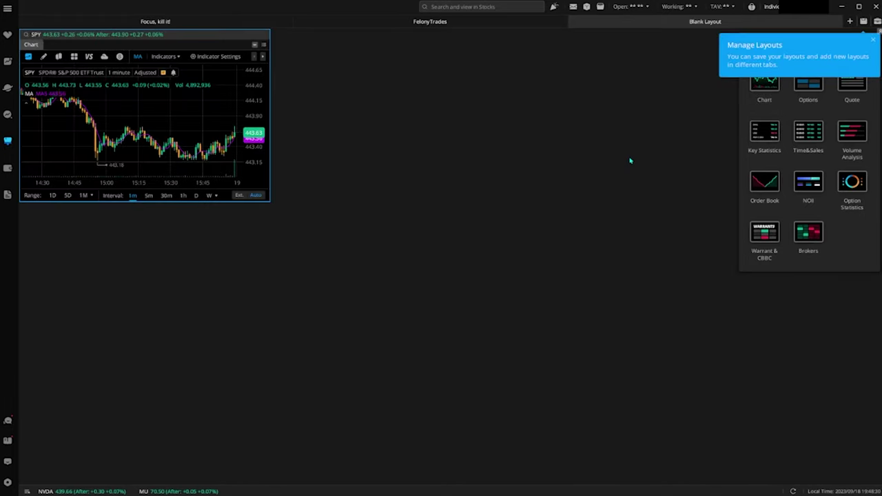
left_click_drag(269, 200, 370, 267)
left_click(873, 39)
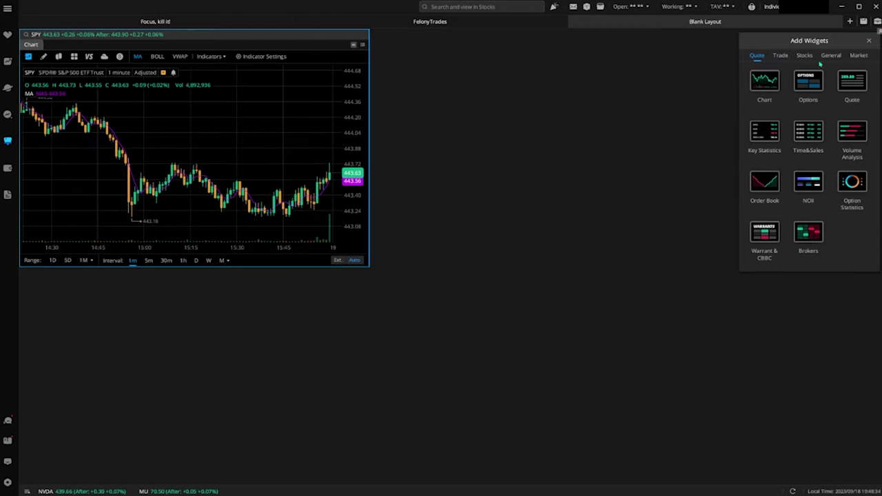
- Add an Options widget beside the chart and a TurboTrader widget next to it
left_click(801, 74)
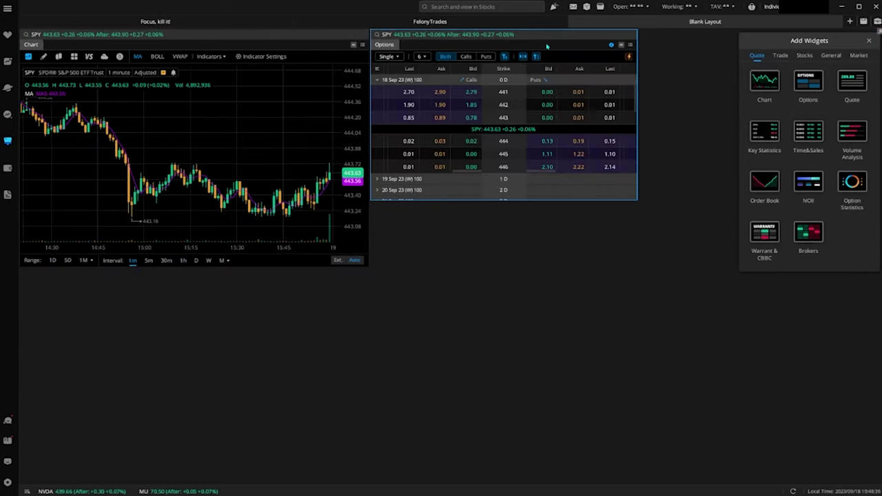
left_click_drag(546, 57, 543, 51)
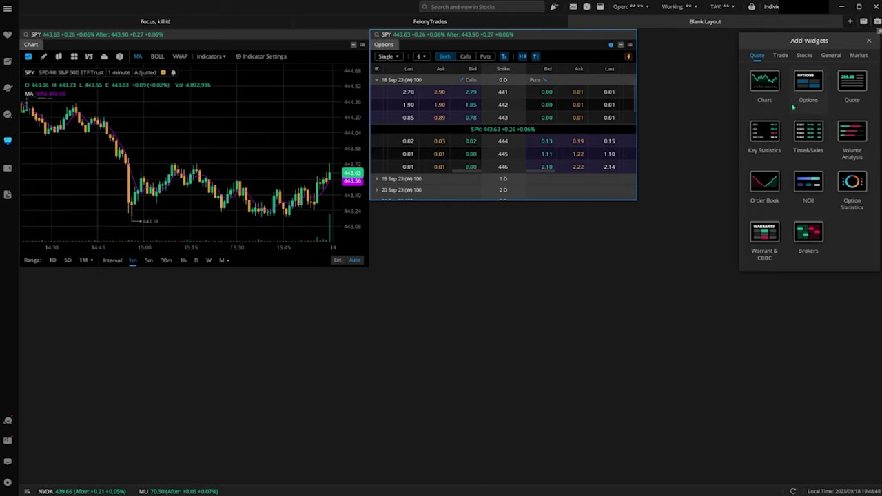
left_click(783, 58)
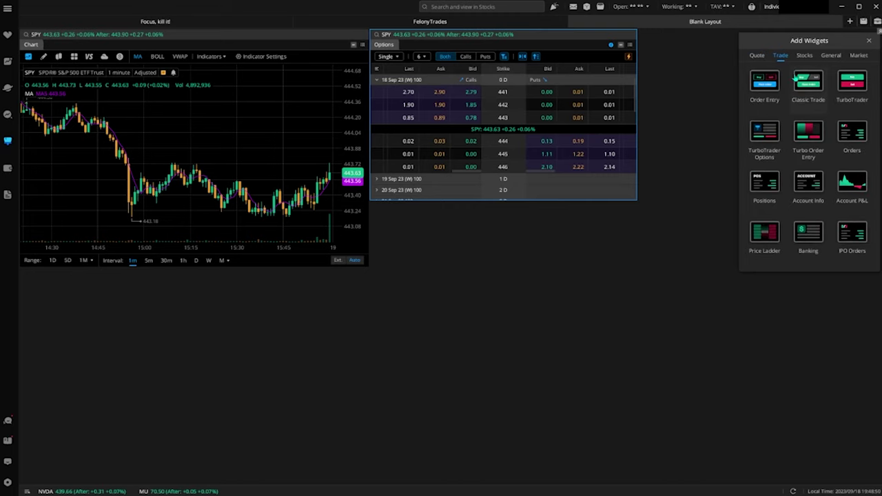
left_click(841, 95)
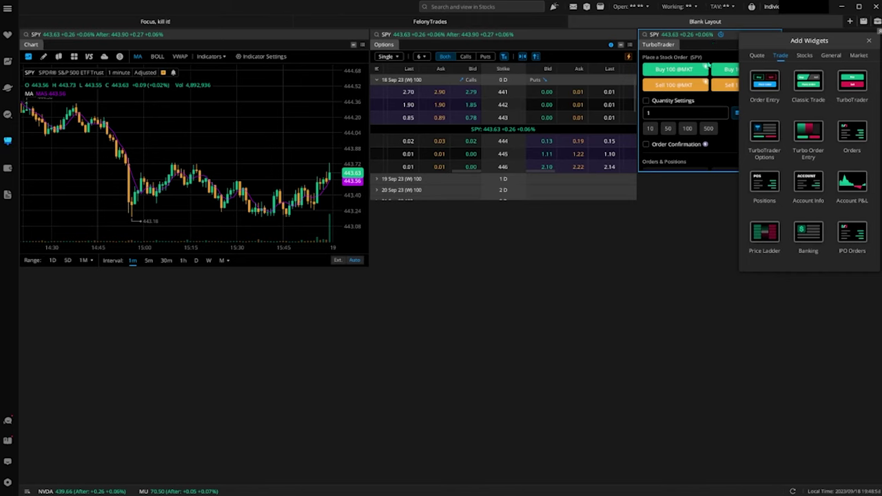
- Add a TurboTrader Options widget, shrink it and move it into the free area below the Options widget
left_click(756, 132)
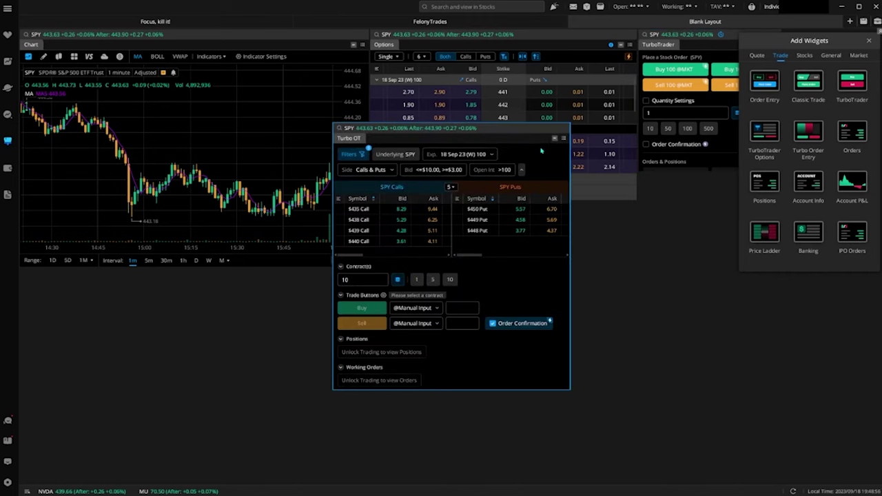
left_click_drag(567, 124, 561, 198)
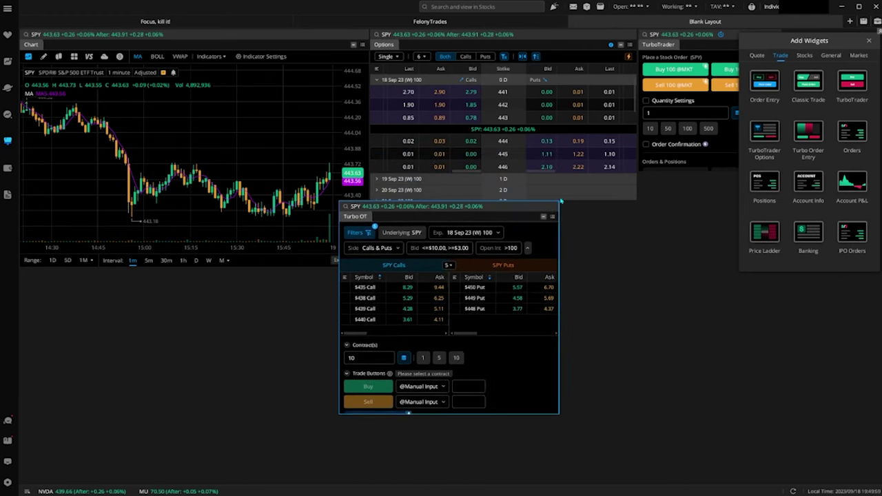
left_click_drag(512, 218, 612, 244)
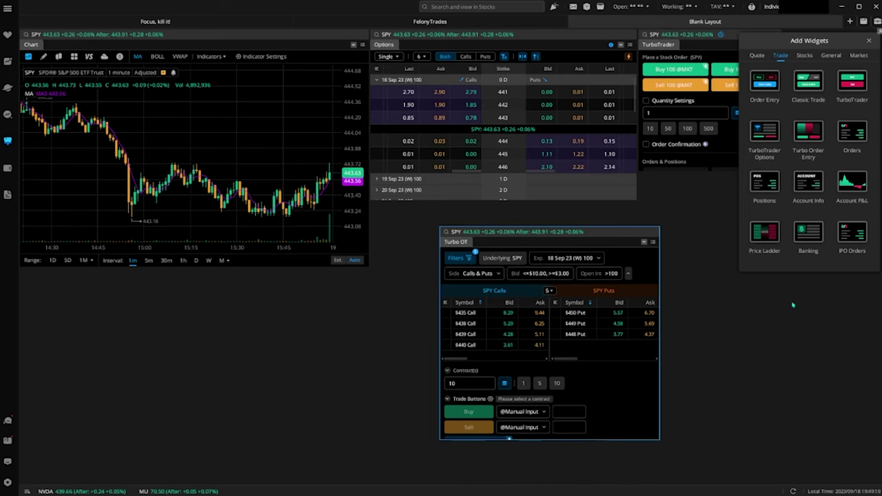
- Add a Price Ladder widget and place it directly beneath the chart, aligned with the chart's right edge
left_click(763, 244)
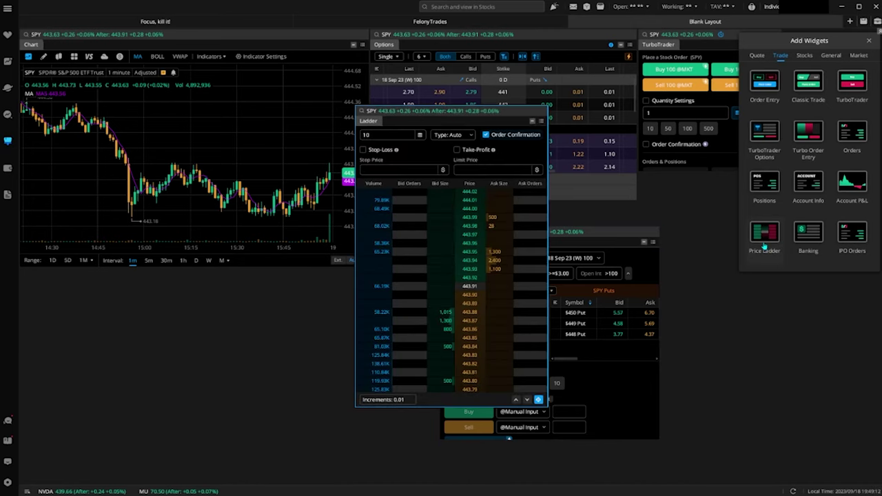
left_click_drag(541, 111, 371, 270)
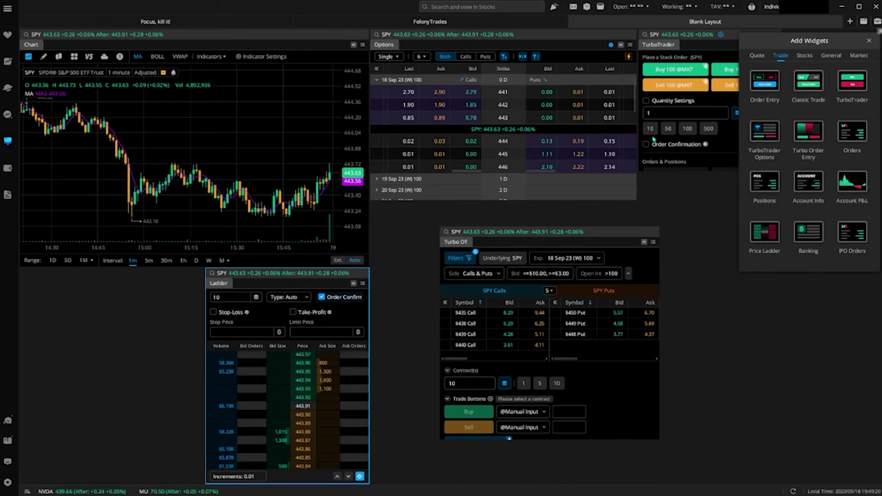
left_click(710, 57)
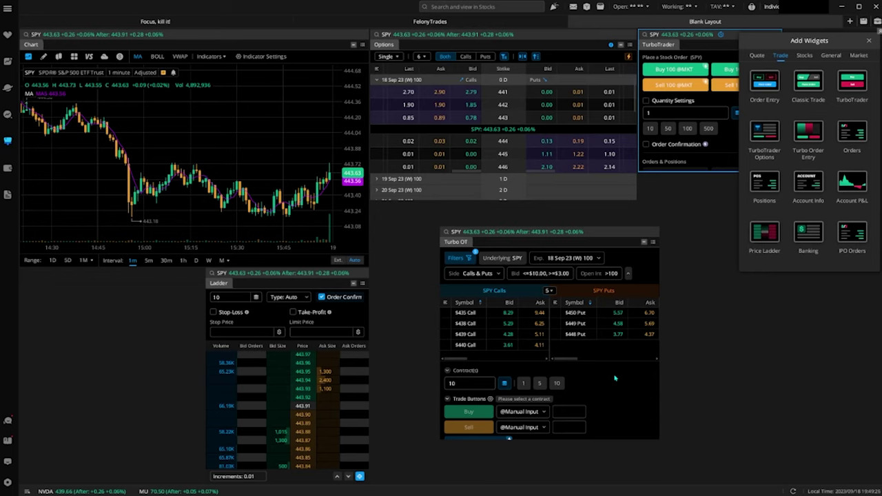
left_click(764, 82)
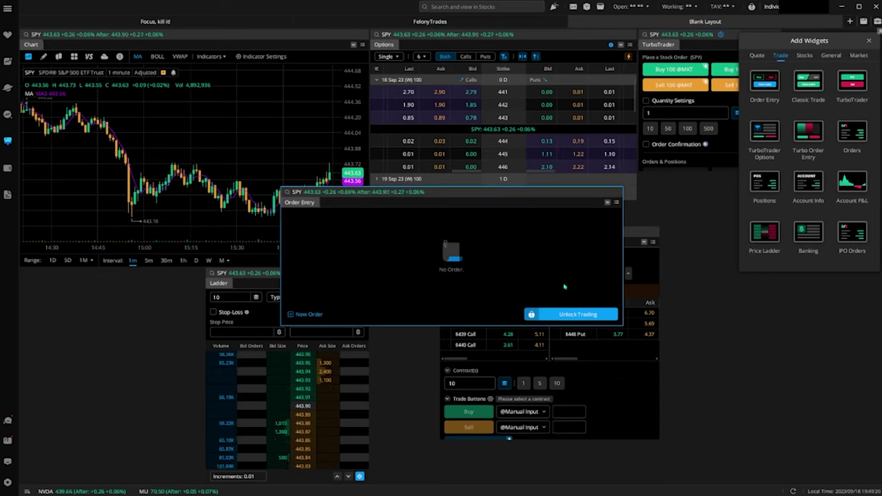
key("Escape")
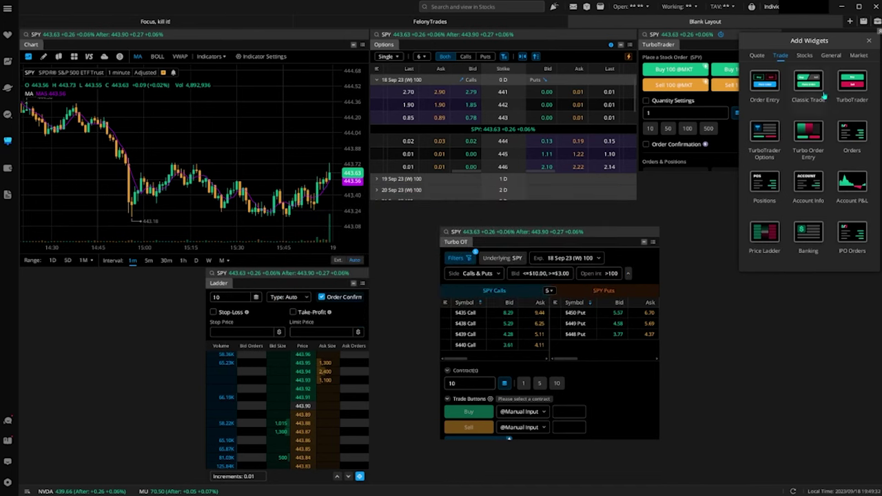
left_click(803, 103)
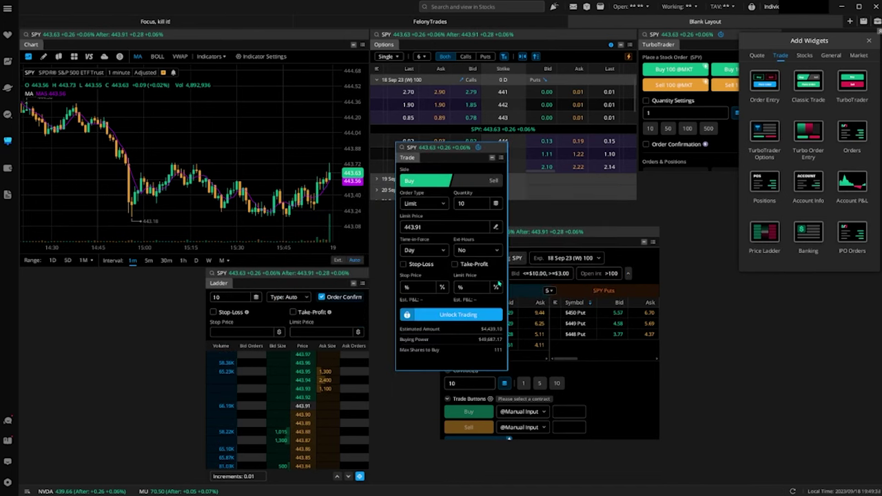
key("Escape")
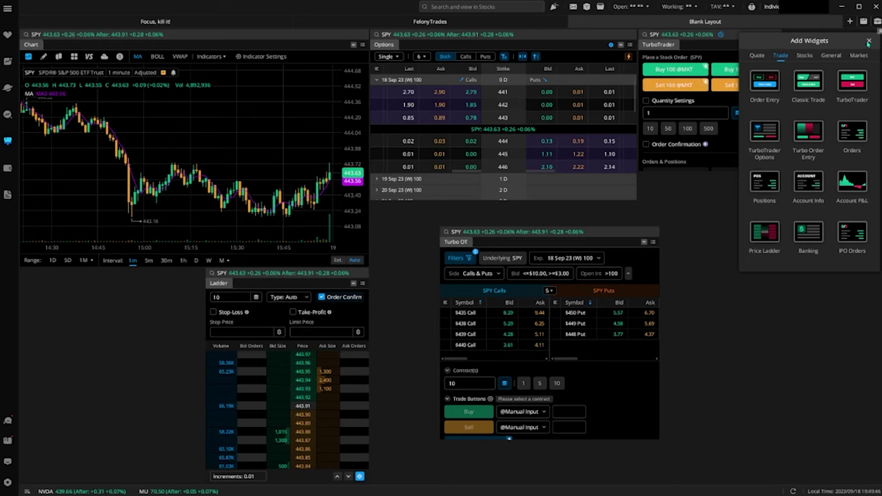
- Close the widget picker and move the Turbo OT widget flush against the Ladder widget's right side
left_click(806, 55)
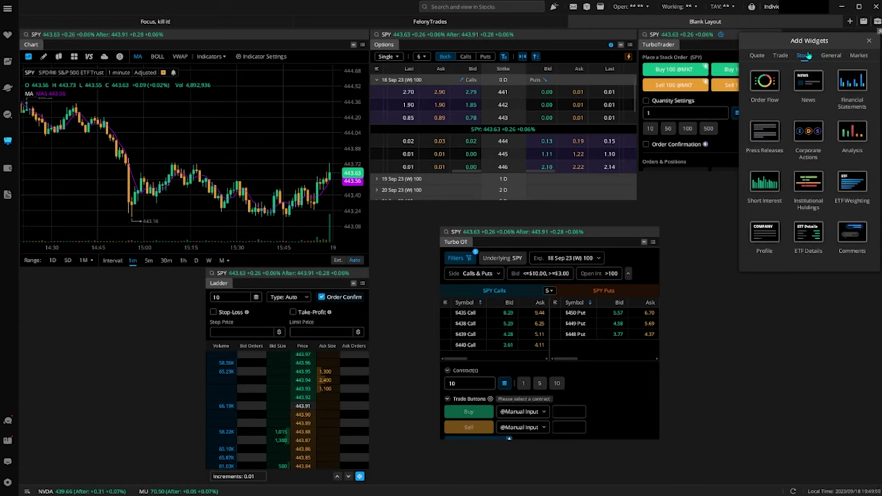
left_click(869, 42)
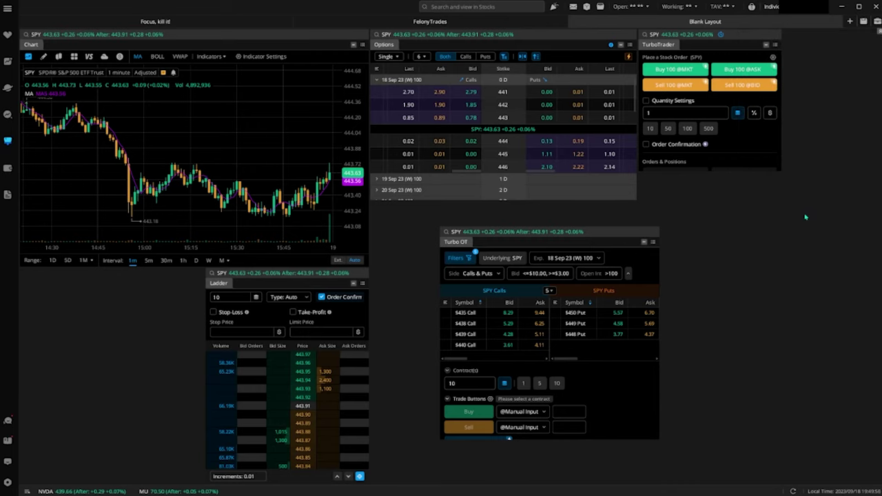
left_click(309, 125)
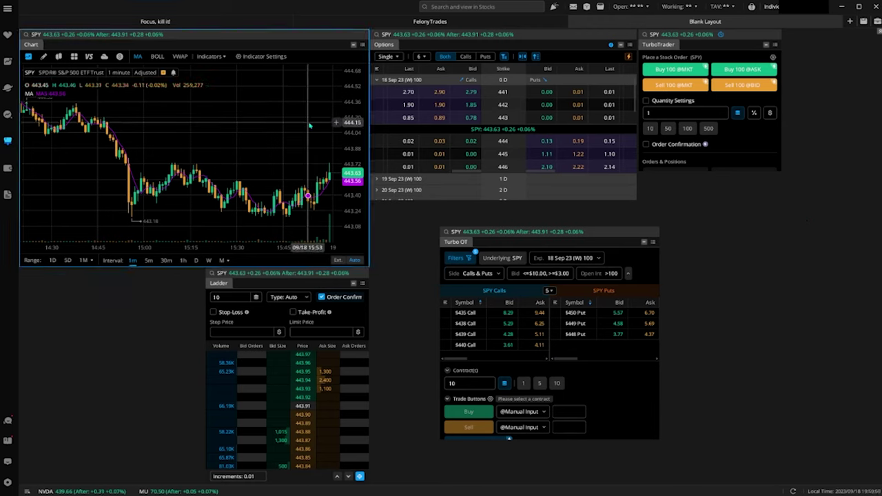
left_click_drag(543, 241, 474, 284)
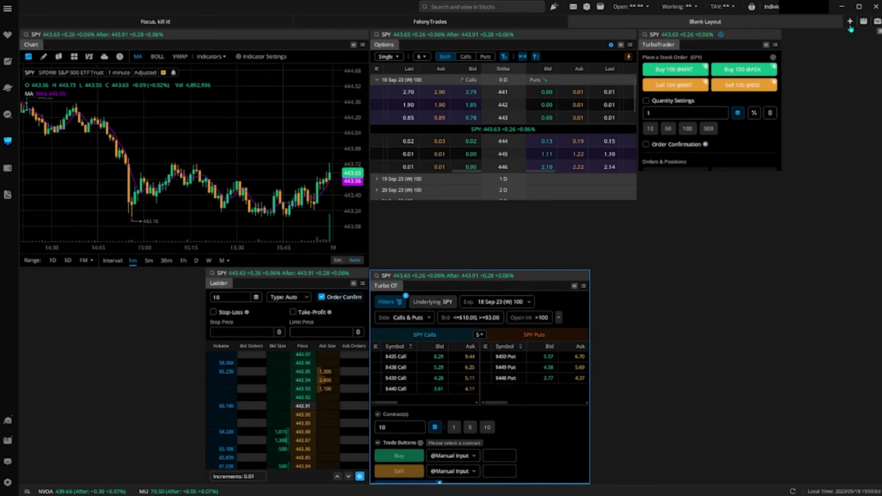
- Create an additional layout tab and return to the Blank Layout
left_click(849, 21)
left_click(522, 23)
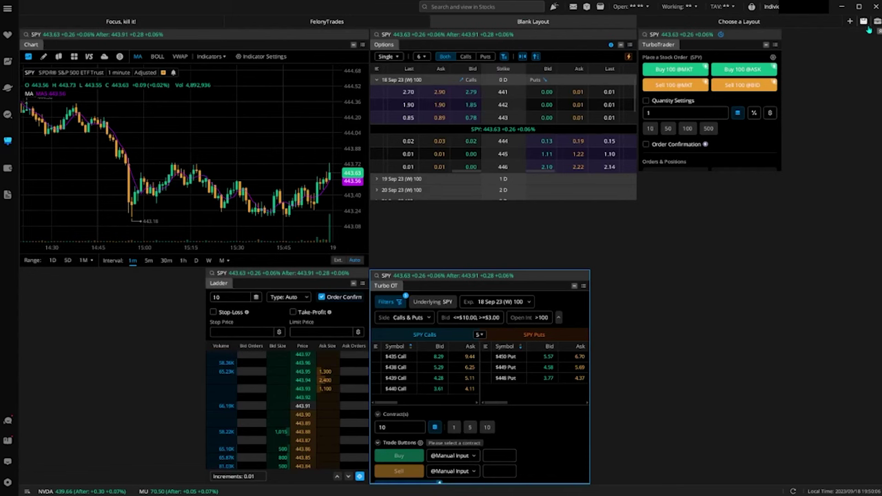
- Add a Watchlists widget from the General category and place it to the right of the Turbo OT widget
left_click(875, 23)
left_click(781, 58)
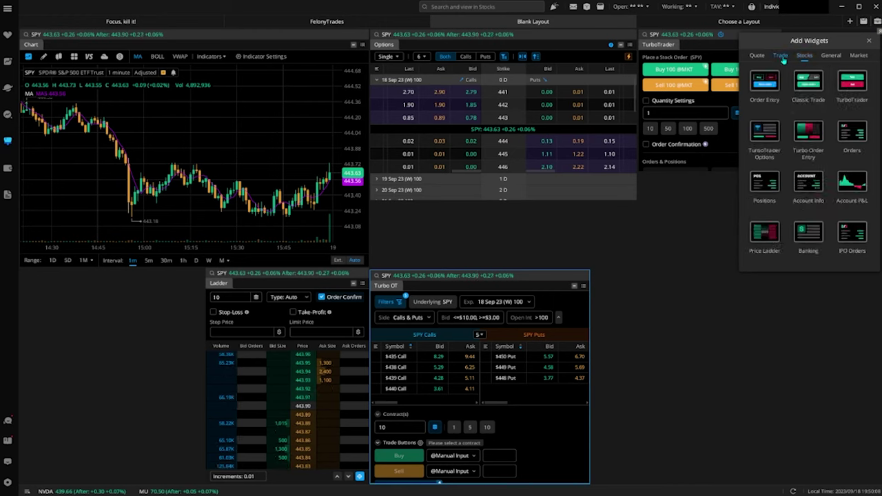
left_click(757, 56)
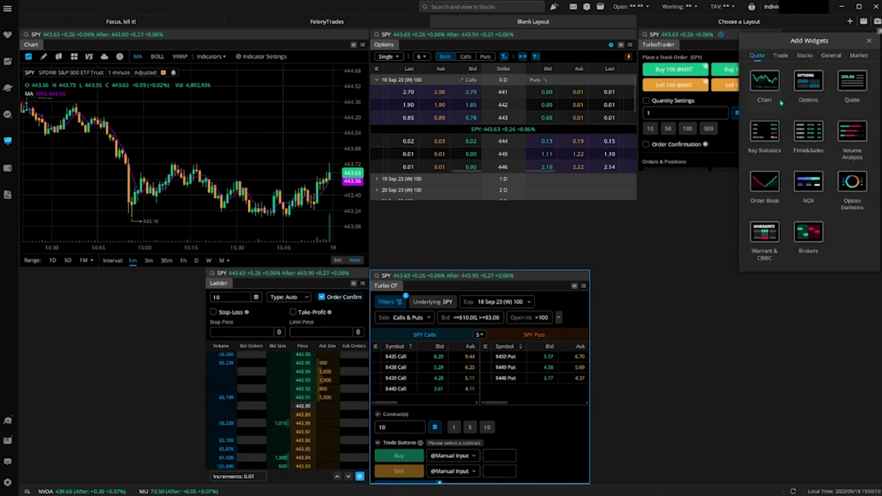
left_click(830, 56)
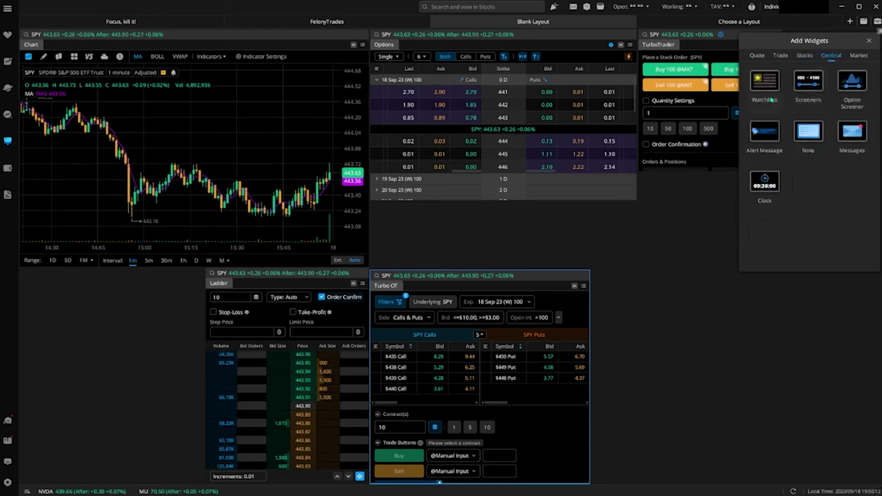
left_click(772, 99)
left_click(870, 40)
left_click_drag(510, 212, 775, 279)
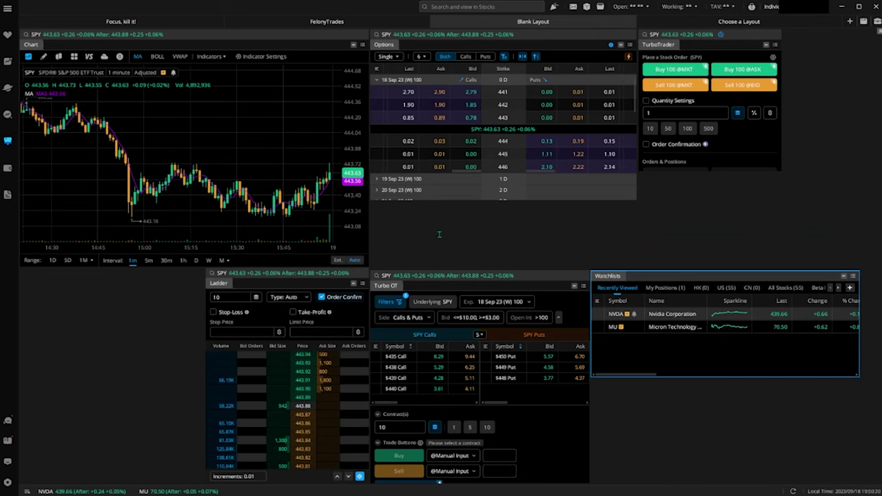
- Show the Daily Watchlist in the Watchlists widget
left_click(839, 289)
left_click(839, 290)
left_click(774, 287)
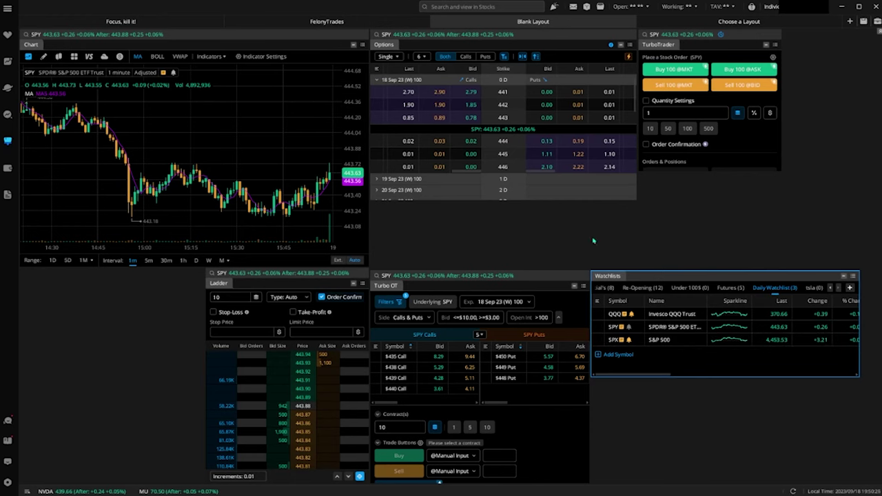
- Link the Chart, Watchlists, Options, TurboTrader and Ladder widgets so that they share one symbol
left_click(354, 45)
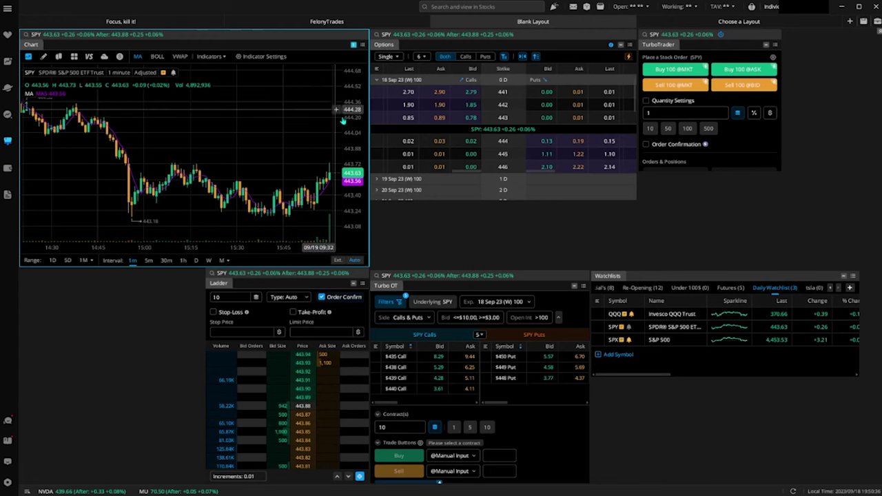
left_click(851, 283)
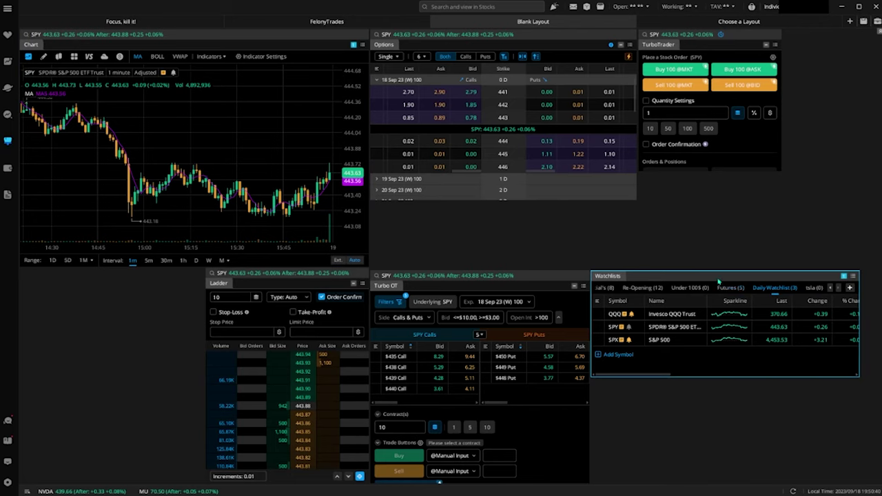
left_click(544, 290)
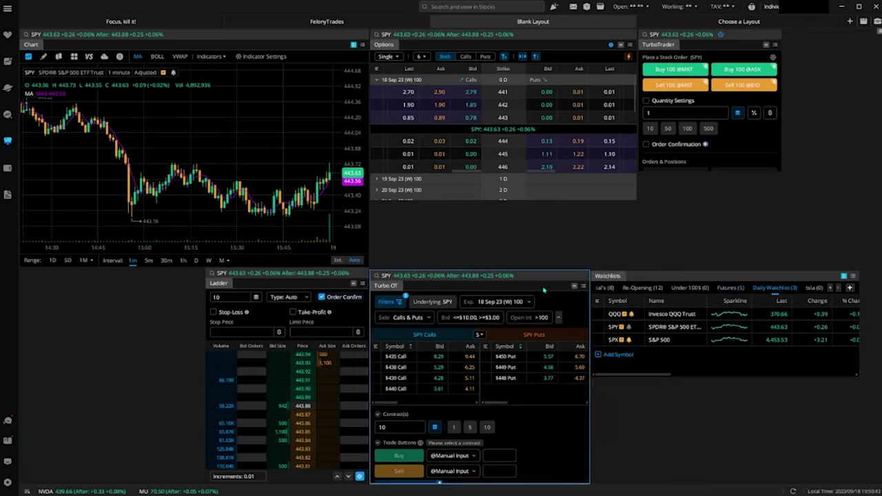
left_click(621, 53)
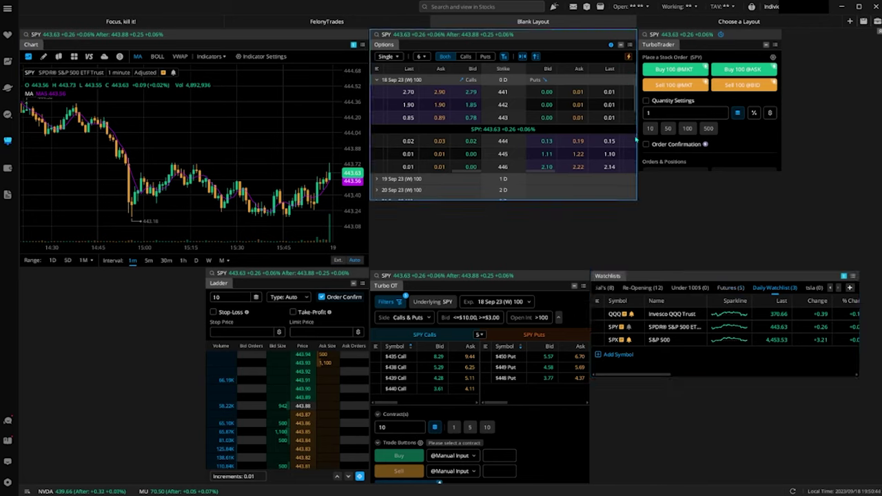
left_click(771, 54)
left_click(352, 285)
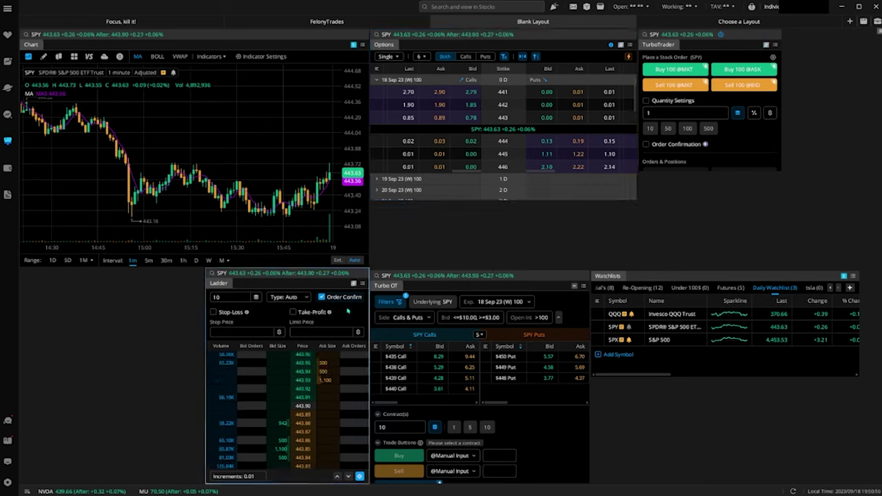
- Link the Turbo OT widget as well, and load QQQ and SPX from the Daily Watchlist into the linked widgets
left_click(642, 331)
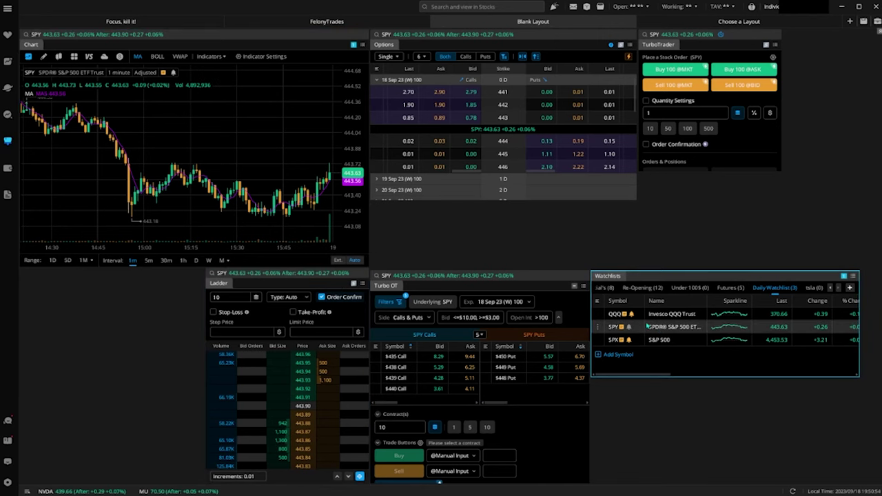
left_click(649, 314)
left_click(580, 286)
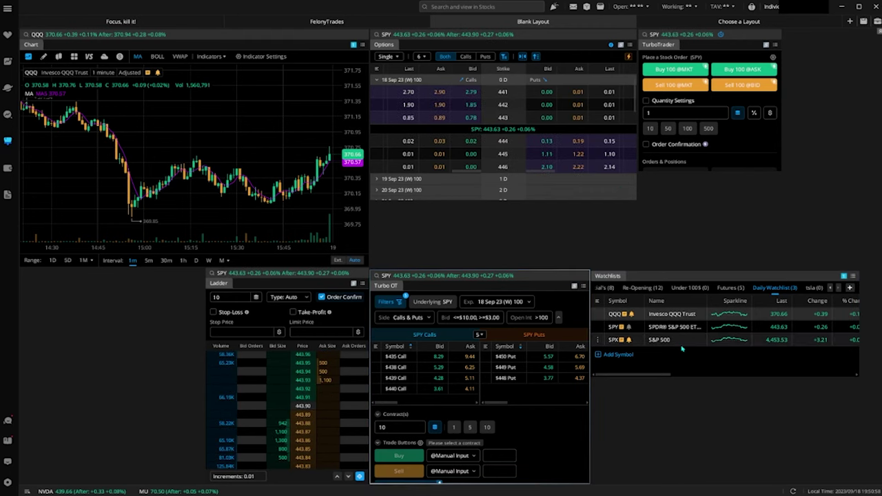
left_click(681, 342)
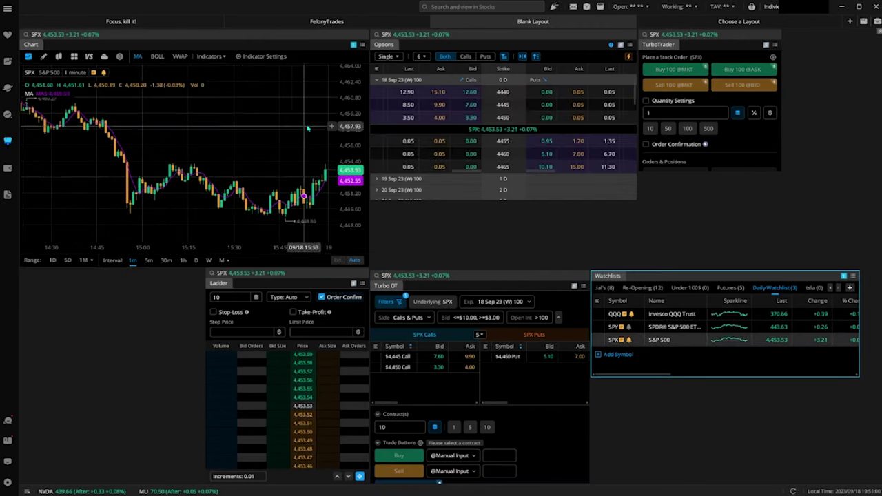
- Load SPY from the Daily Watchlist and bring its $443 call expiring 18 Sep 23 into the linked Ladder
key("Up")
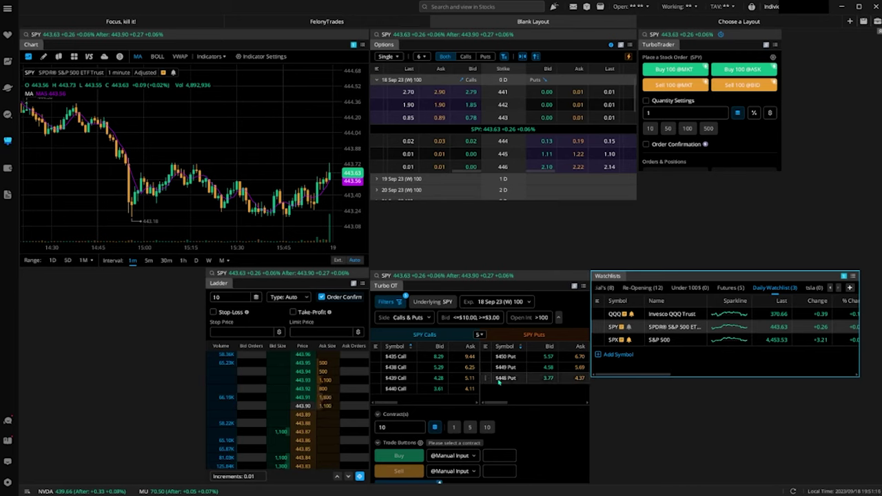
mouse_move(528, 277)
left_mouse_down()
mouse_move(526, 250)
mouse_move(526, 278)
left_mouse_up()
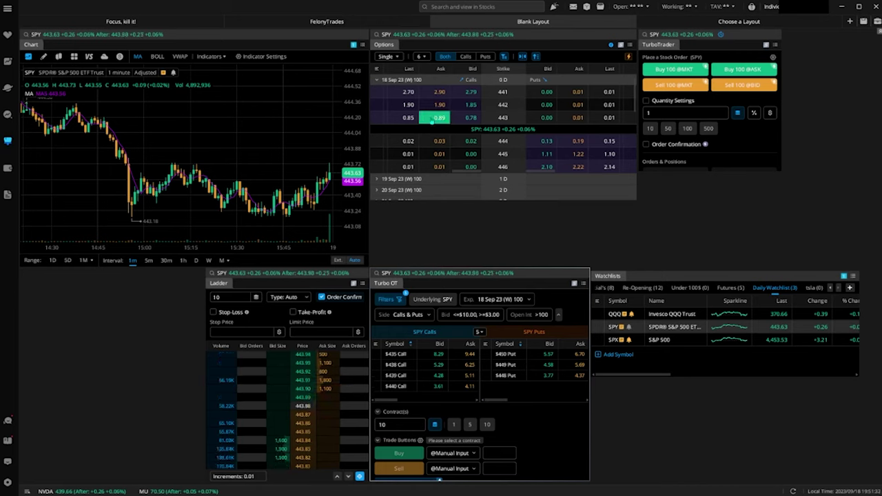
left_click(395, 119)
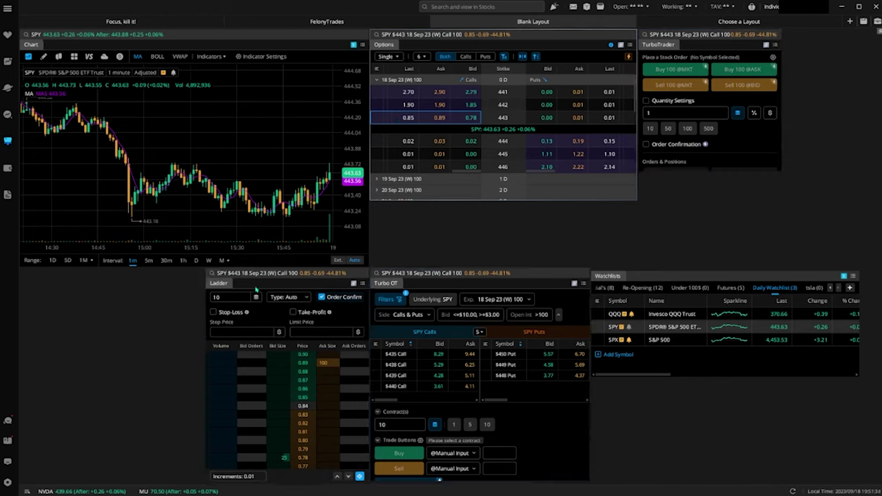
left_click(231, 299)
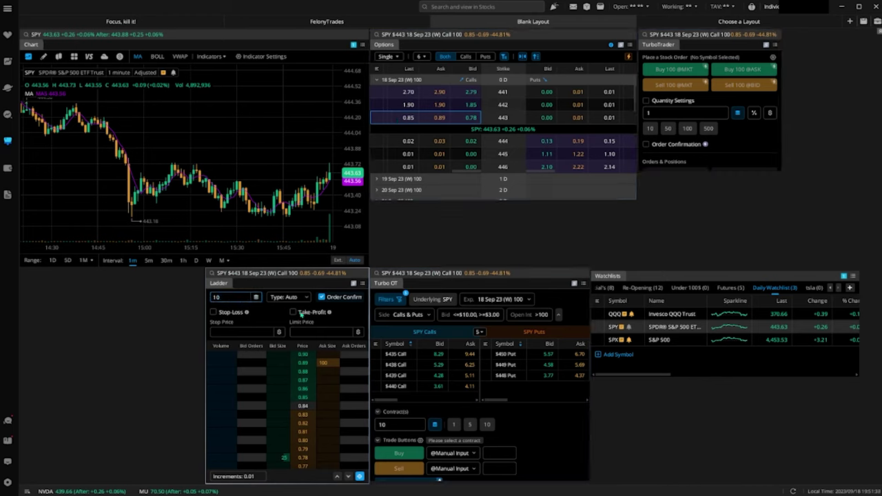
- Enable Stop-Loss and Take-Profit in the Ladder, with a 20% stop price and a 40% limit price
left_click(214, 312)
left_click(214, 312)
left_click(293, 312)
left_click(214, 312)
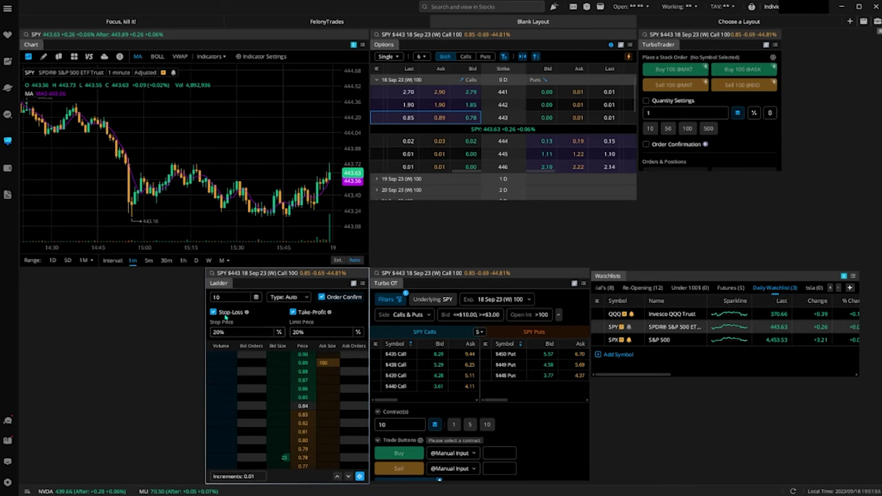
left_click(235, 330)
left_click(312, 332)
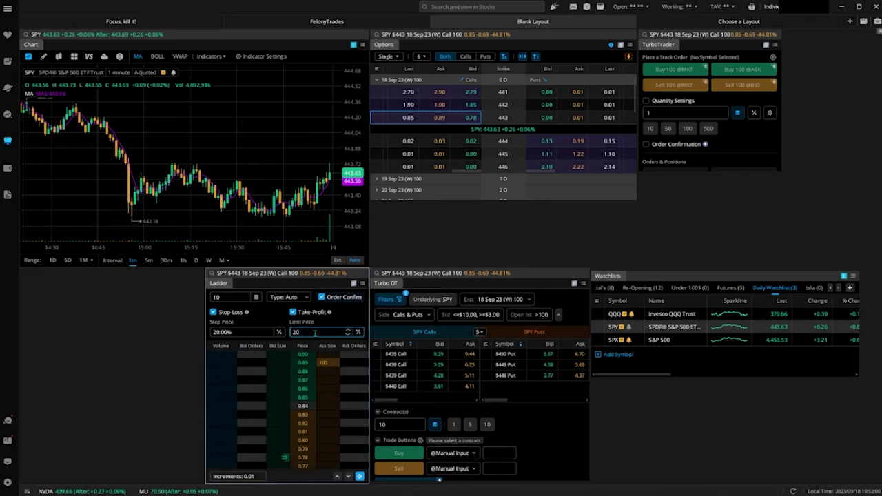
type("40")
key("Return")
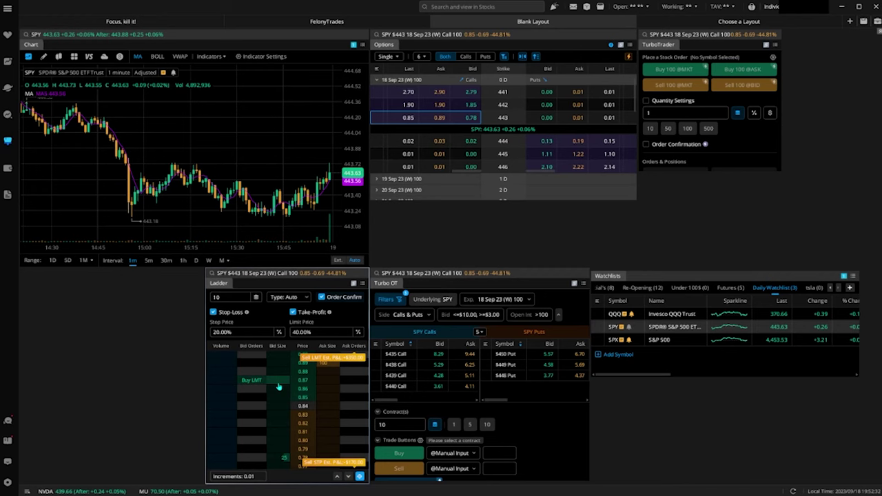
- Examine the Ladder's price rows above and below the current price, with the limit and stop order previews on the bid and ask sides
scroll(296, 407, "down", 5)
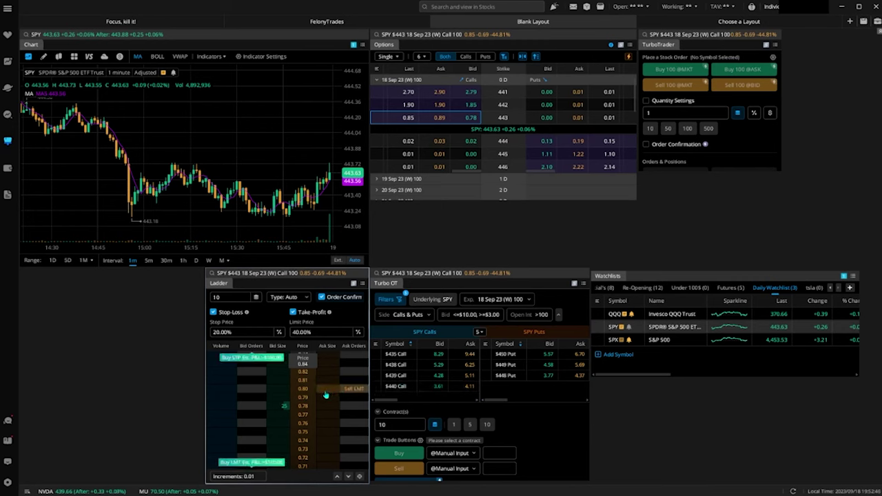
scroll(327, 398, "up", 3)
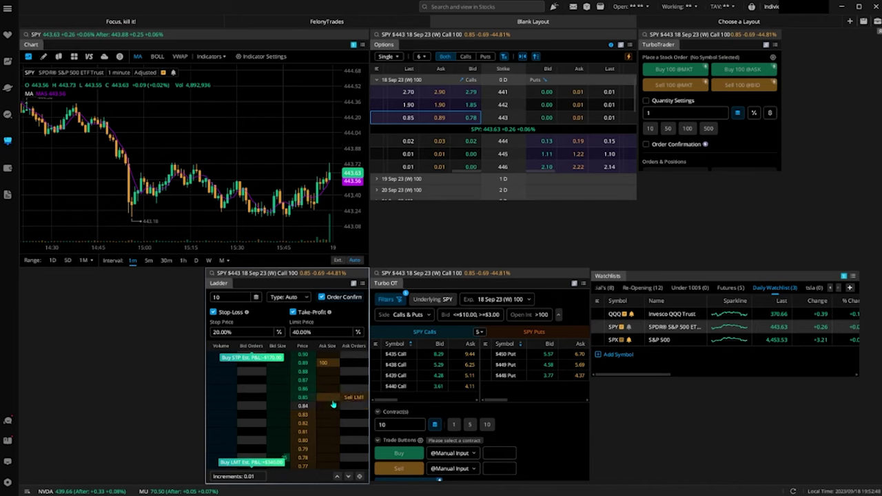
scroll(332, 403, "up", 6)
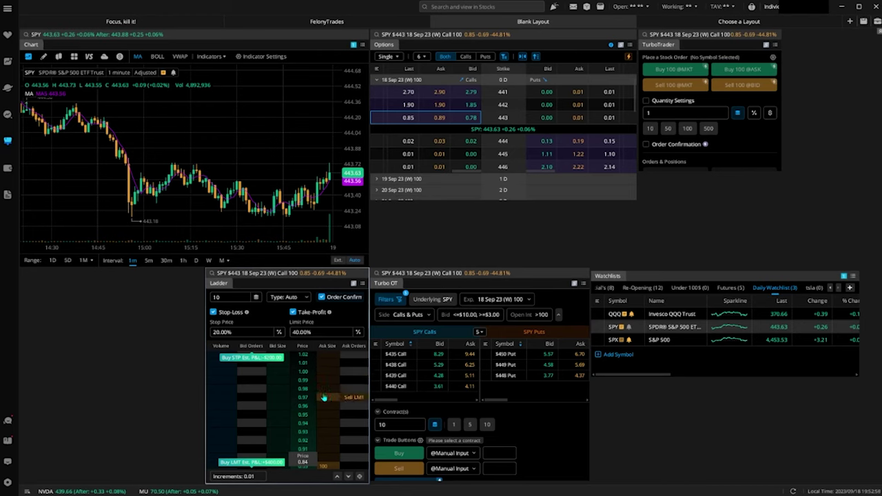
scroll(321, 396, "down", 3)
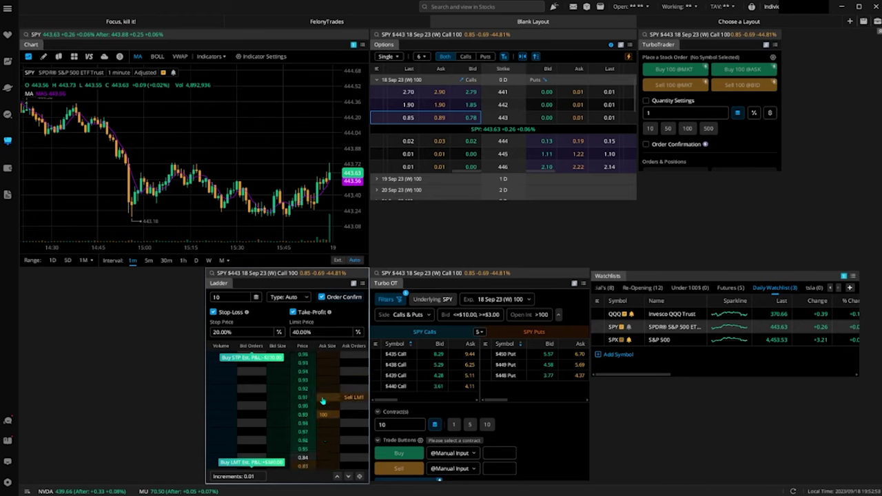
scroll(328, 400, "up", 9)
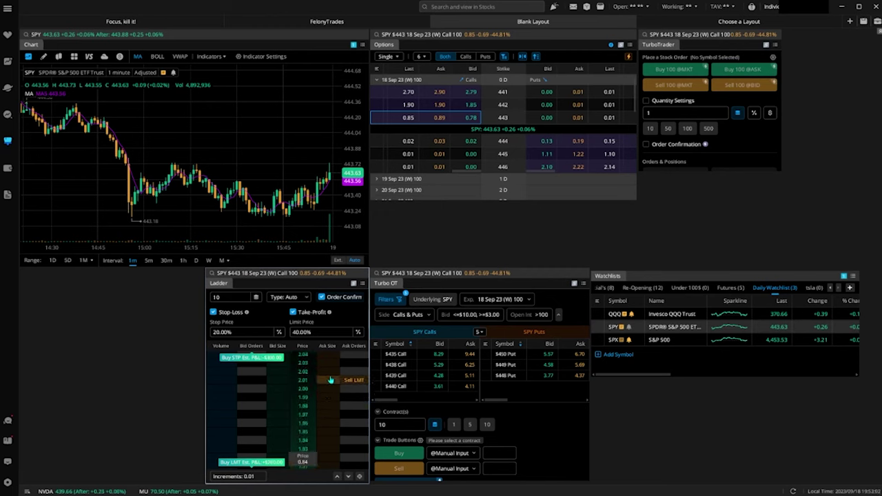
scroll(328, 392, "up", 15)
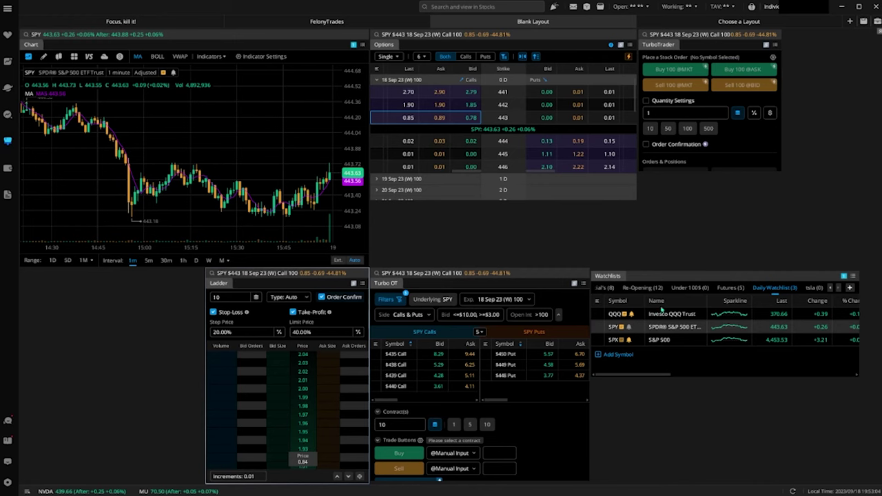
scroll(329, 420, "down", 15)
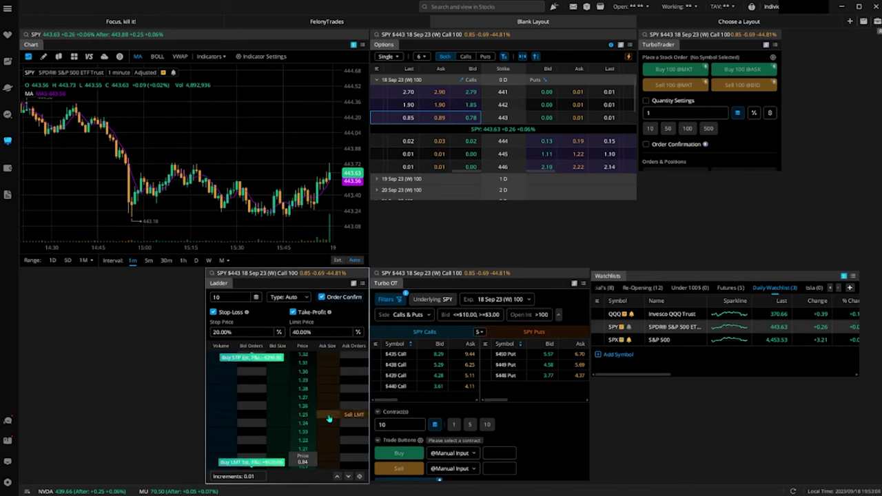
scroll(331, 432, "down", 3)
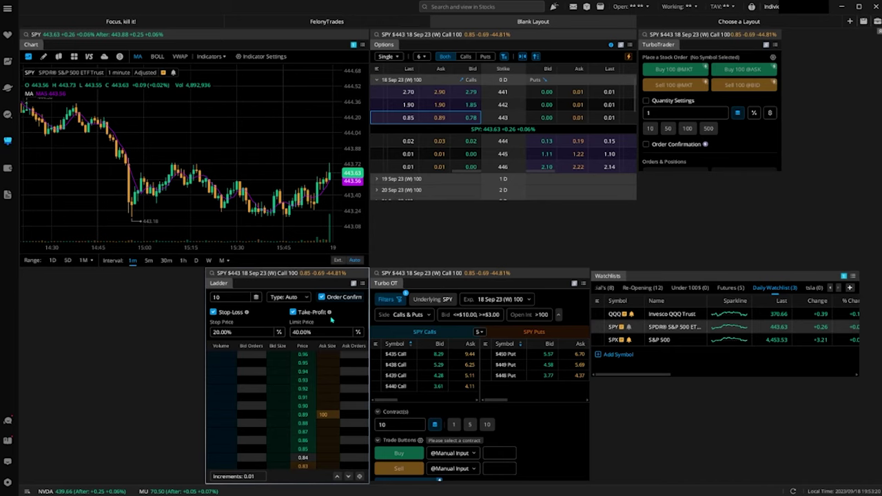
- Turn off Stop-Loss, Take-Profit and order confirmation in the Ladder
left_click(213, 312)
left_click(294, 312)
left_click(213, 312)
left_click(214, 313)
left_click(322, 297)
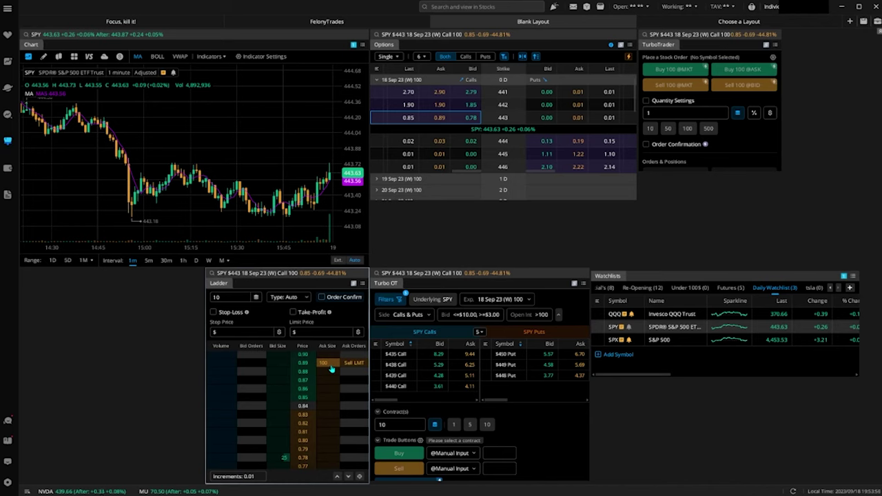
- Load QQQ from the Daily Watchlist, show its $370 call expiring 18 Sep 23 in the Ladder, and return the linked widgets to QQQ stock
left_click(668, 315)
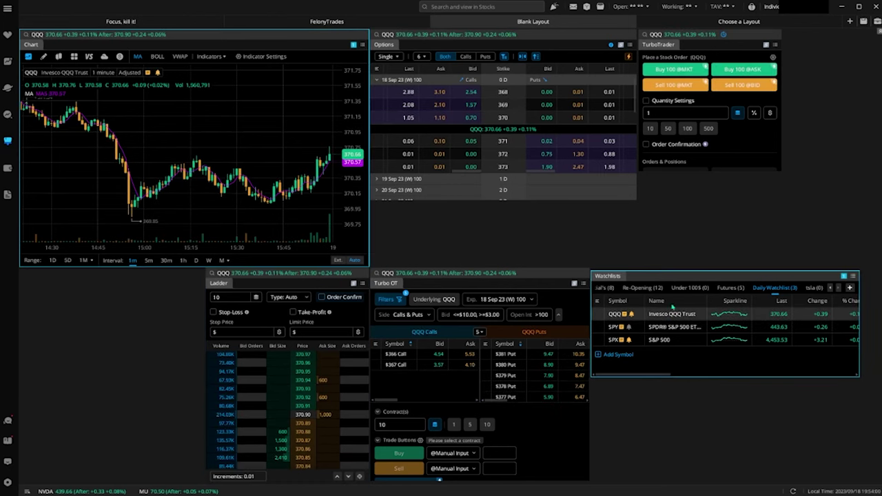
left_click(408, 118)
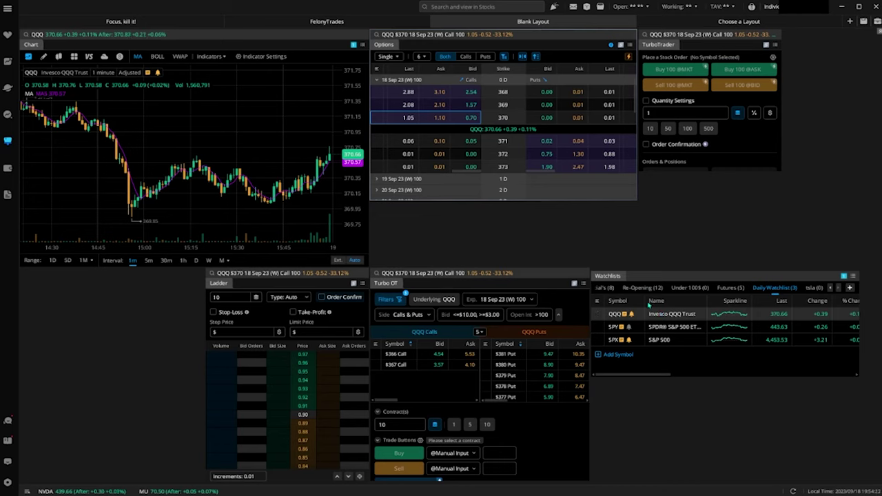
left_click(621, 314)
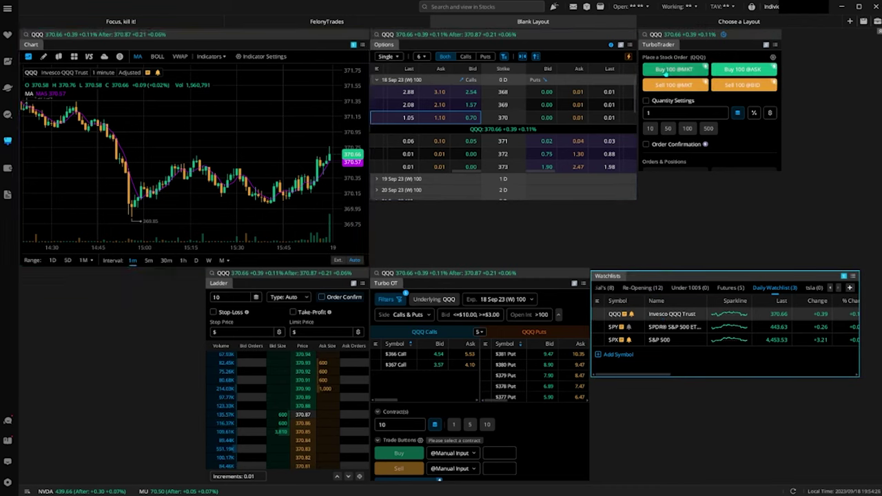
- Extend TurboTrader down to the lower edge of Options and stretch Turbo OT up to meet the Options widget
left_click(709, 48)
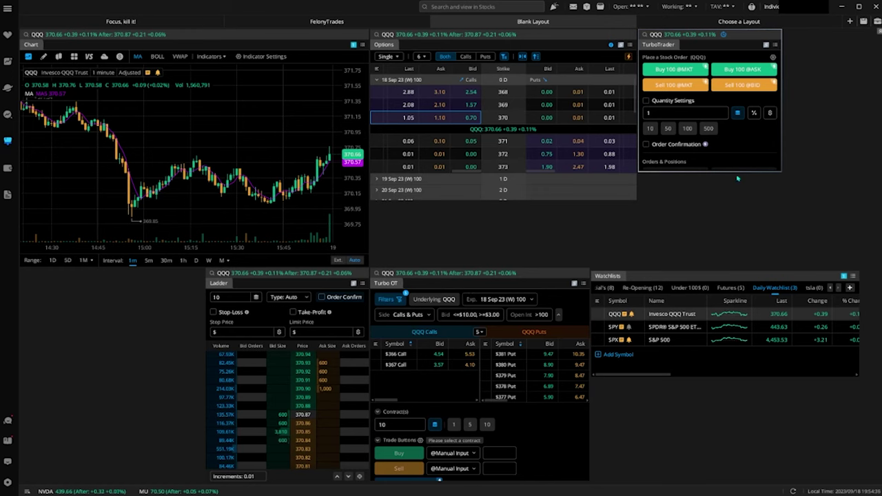
left_click_drag(732, 171, 735, 201)
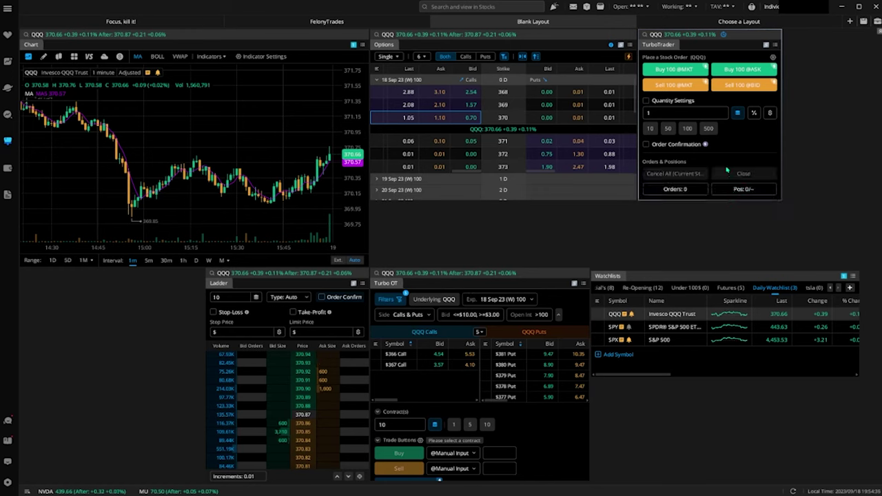
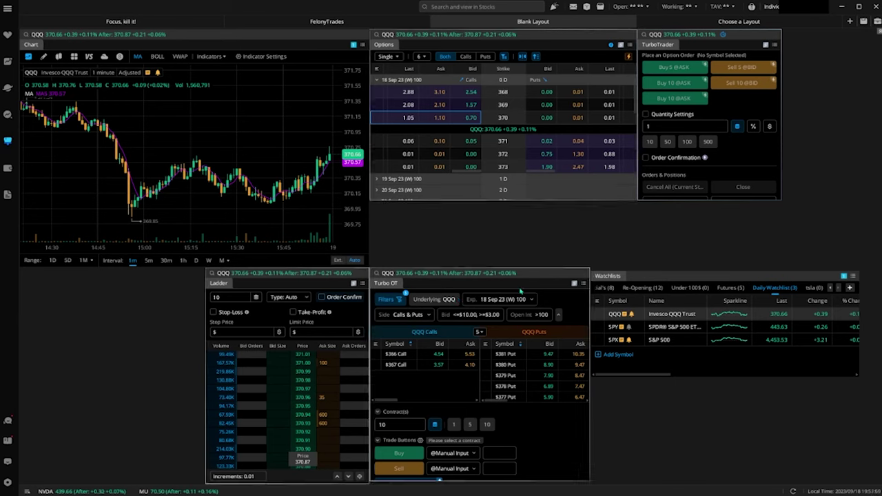
left_click_drag(536, 269, 548, 203)
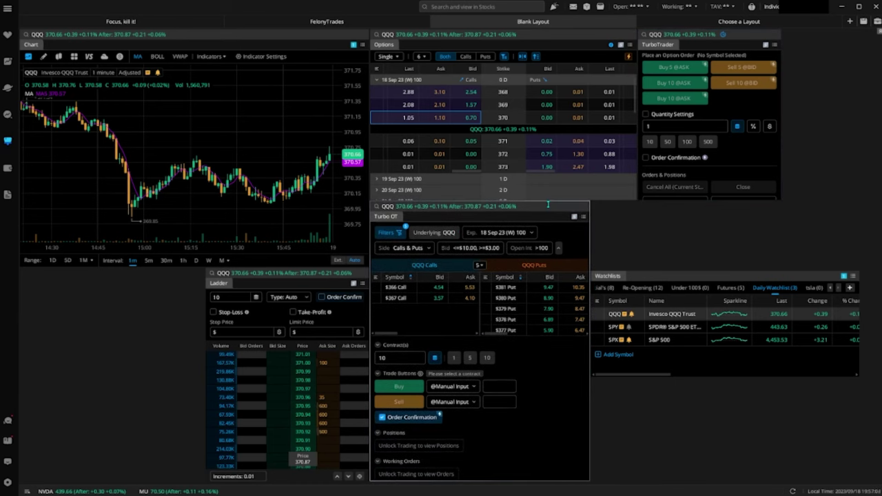
- Remove the Options and TurboTrader widgets and place Watchlists below the chart, overlapping the Ladder
left_click_drag(705, 276, 698, 208)
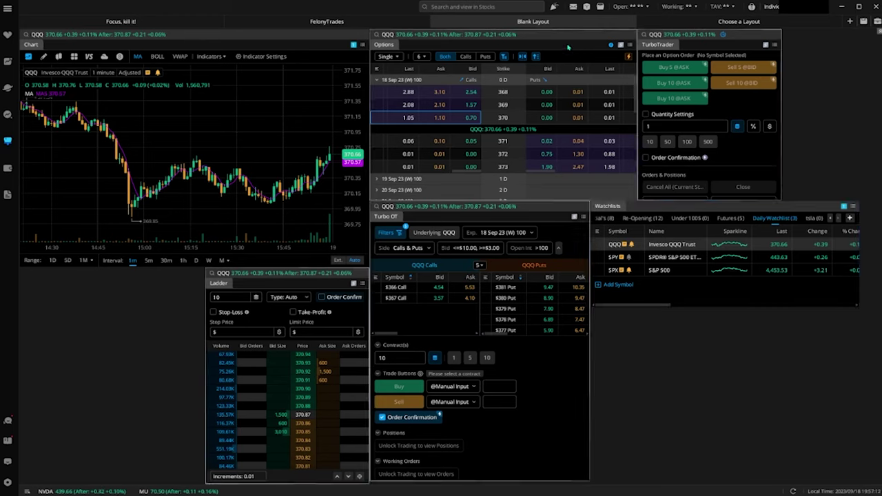
left_click(595, 118)
left_click(632, 34)
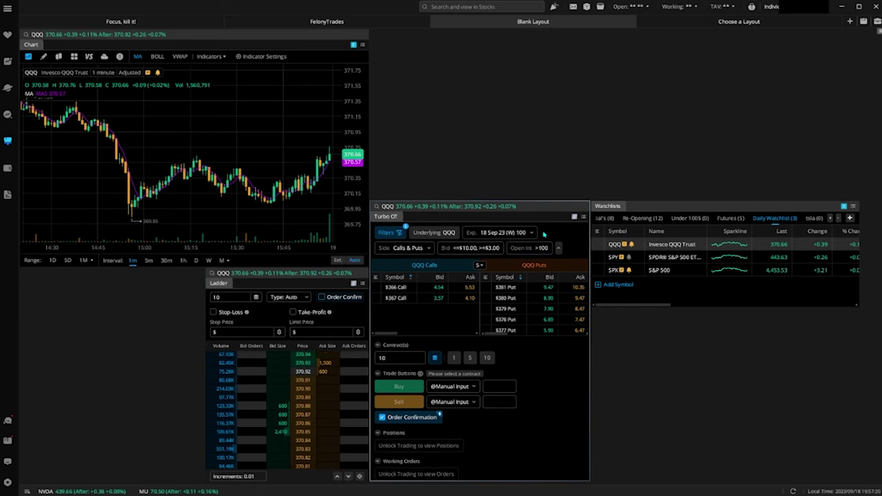
left_click_drag(700, 211, 138, 297)
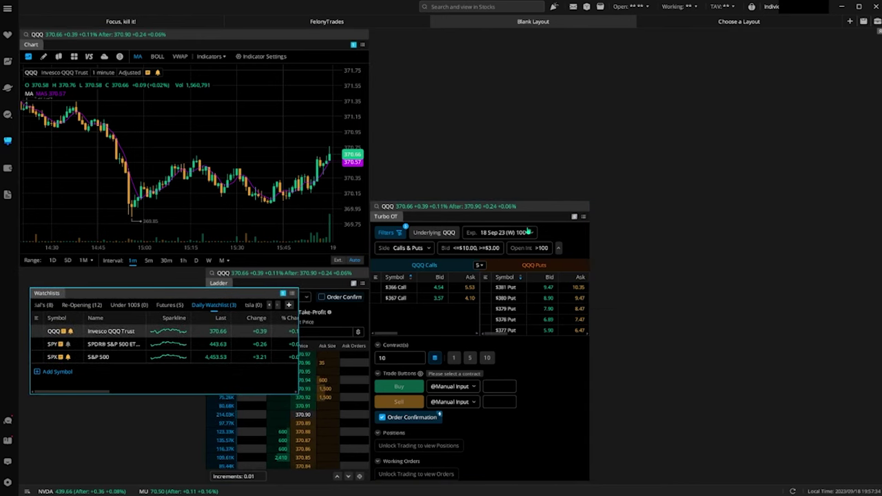
- Enlarge the Turbo OT widget in width and height and move it into the open space beside the chart
left_click_drag(590, 202, 712, 158)
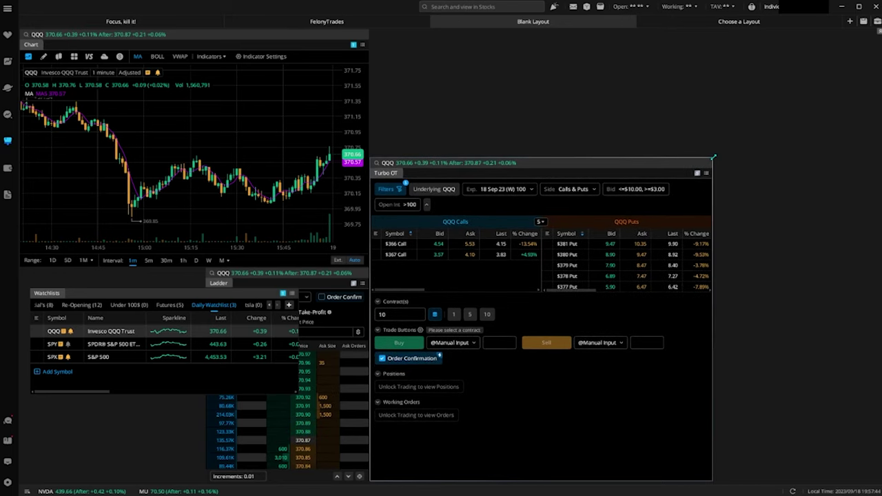
left_click_drag(649, 172, 692, 115)
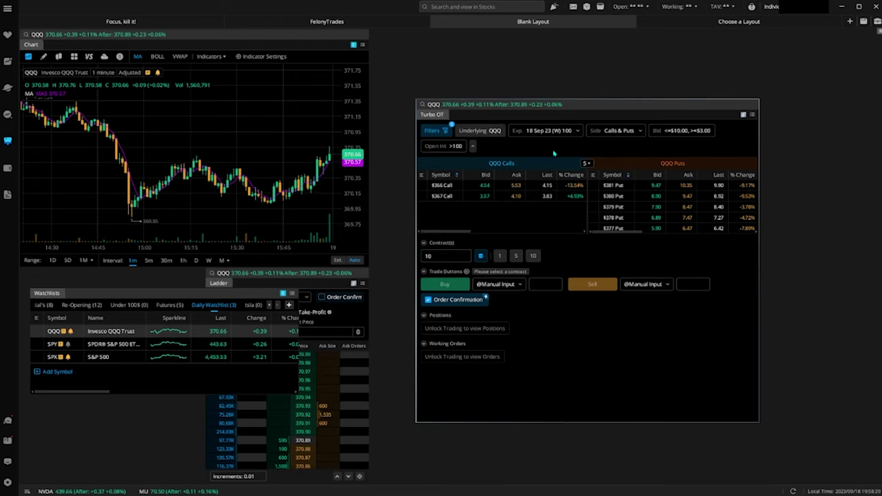
- Switch the Turbo OT Side filter to Calls, to Puts, and back to Calls & Puts
left_click(618, 132)
left_click(613, 162)
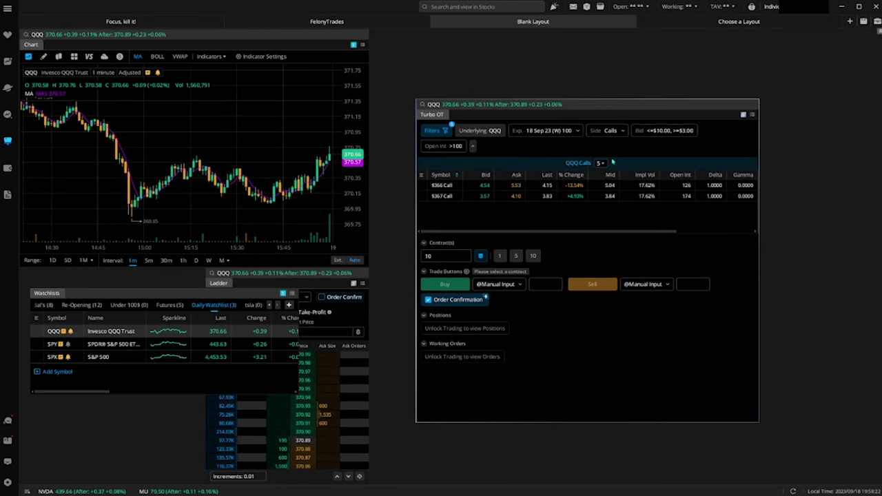
left_click(607, 138)
left_click(609, 179)
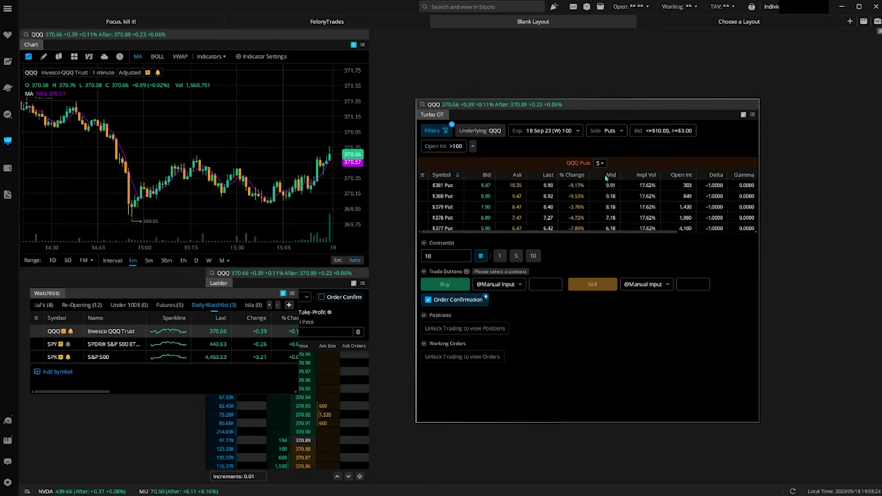
left_click(602, 137)
left_click(599, 148)
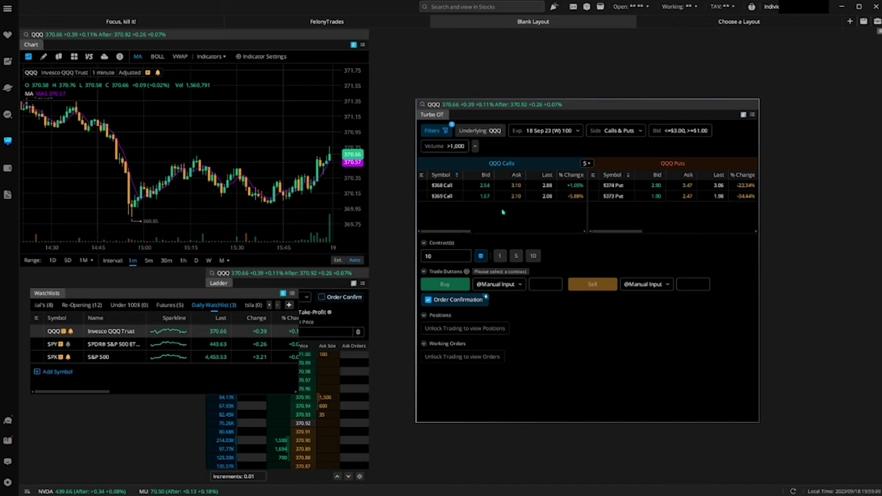
- Widen Turbo OT to the edge of the workspace and review the further columns of its calls and puts tables, including the Greeks
scroll(490, 231, "right", 2)
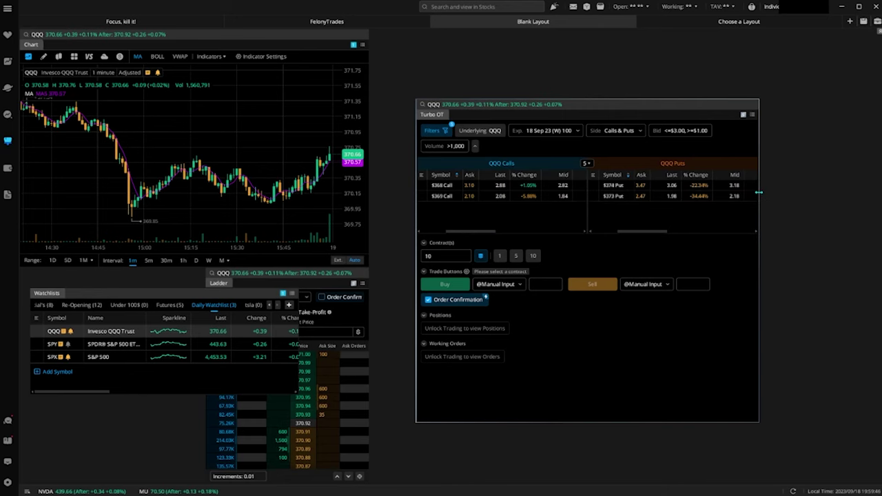
left_click_drag(761, 197, 868, 205)
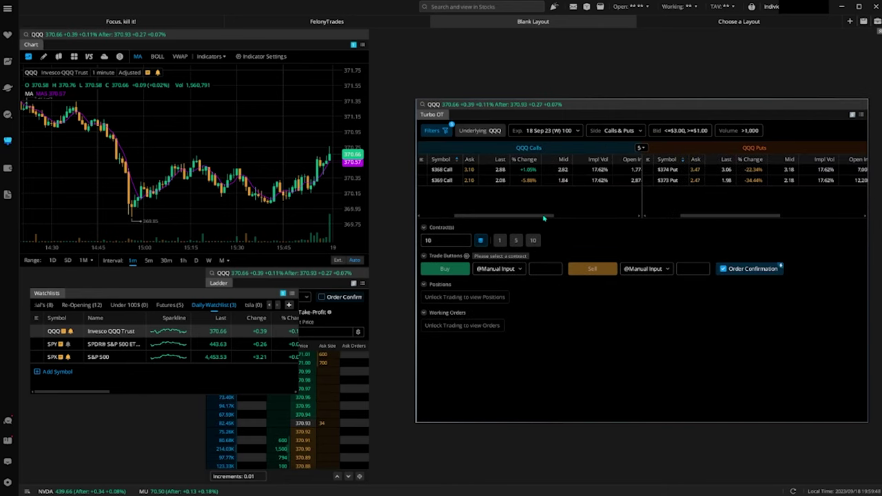
scroll(551, 218, "right", 2)
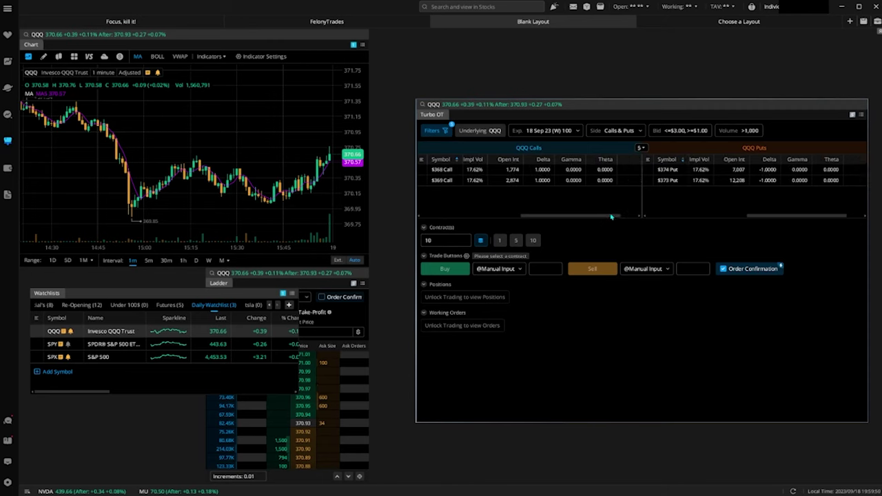
scroll(609, 218, "left", 2)
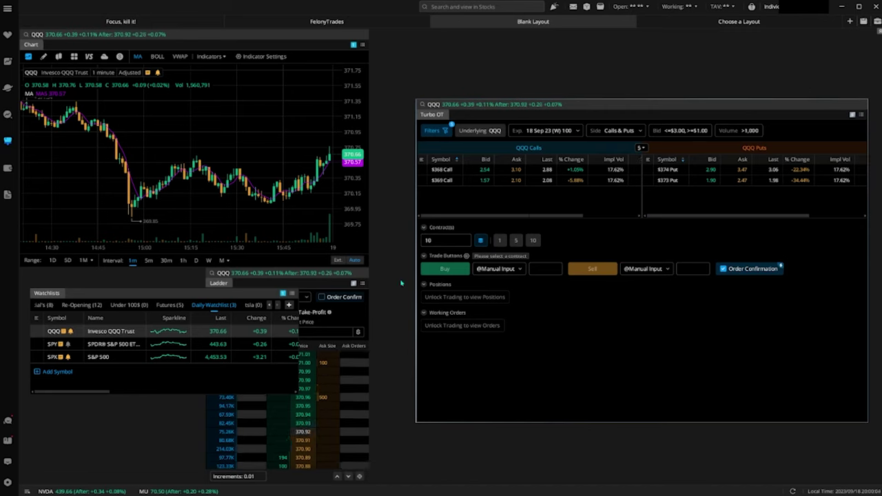
- Narrow the Turbo OT widget until its calls and puts tables end at the Last column, and load SPY from the watchlist
left_click_drag(867, 231, 840, 231)
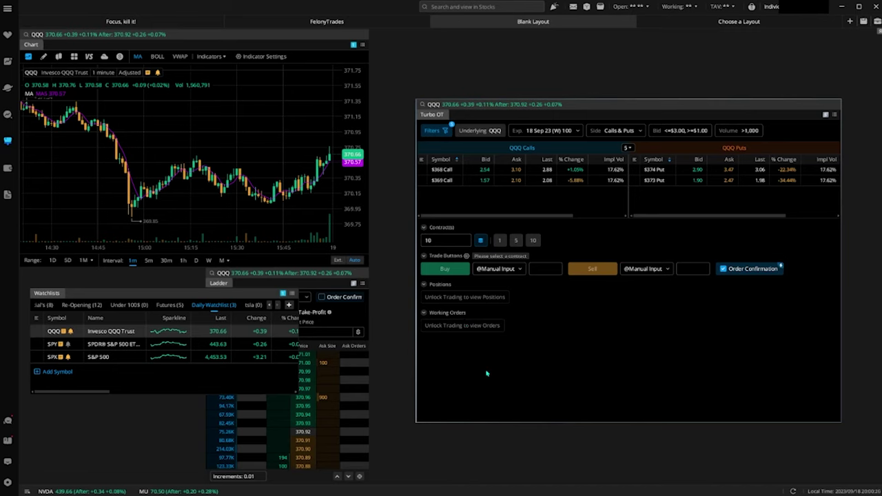
left_click_drag(840, 267, 699, 262)
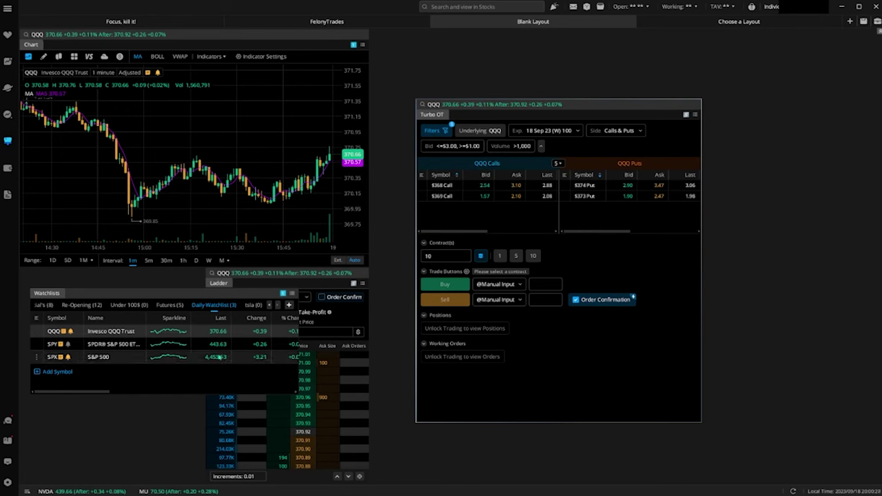
left_click(99, 349)
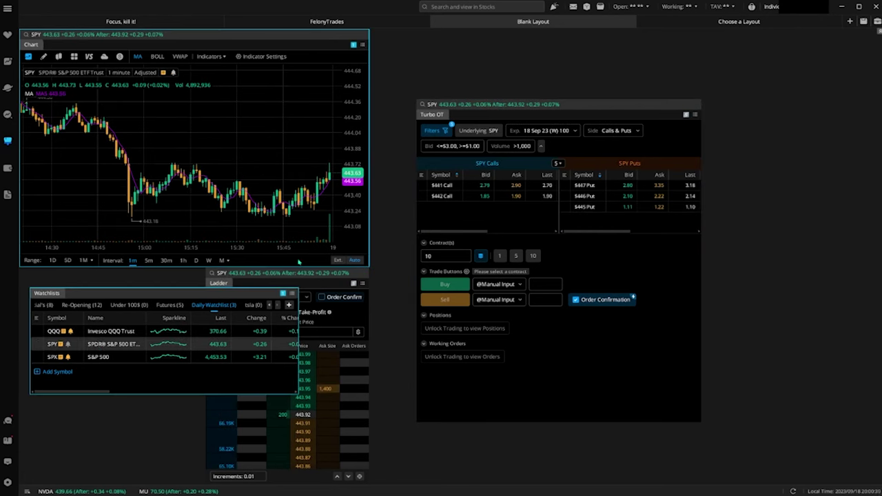
- Select the SPY $442 Call, switch the selection to the $446 Put, and turn off Order Confirmation in Turbo OT
left_click(481, 195)
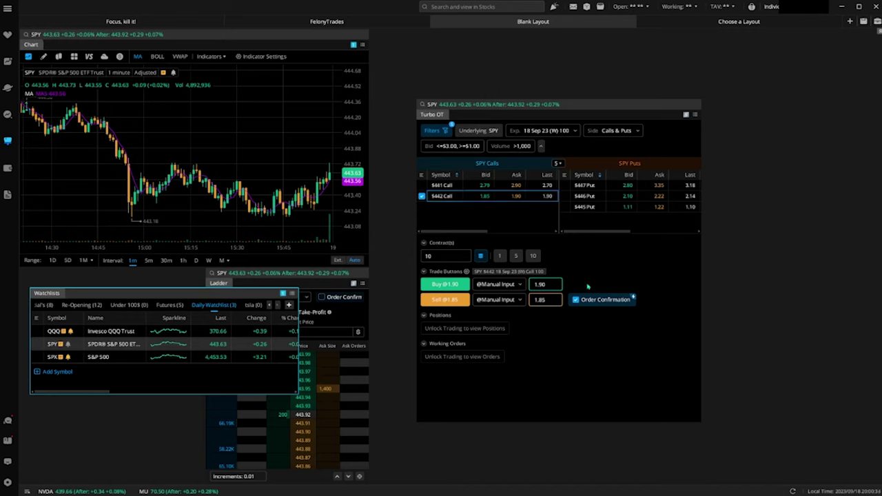
left_click(629, 196)
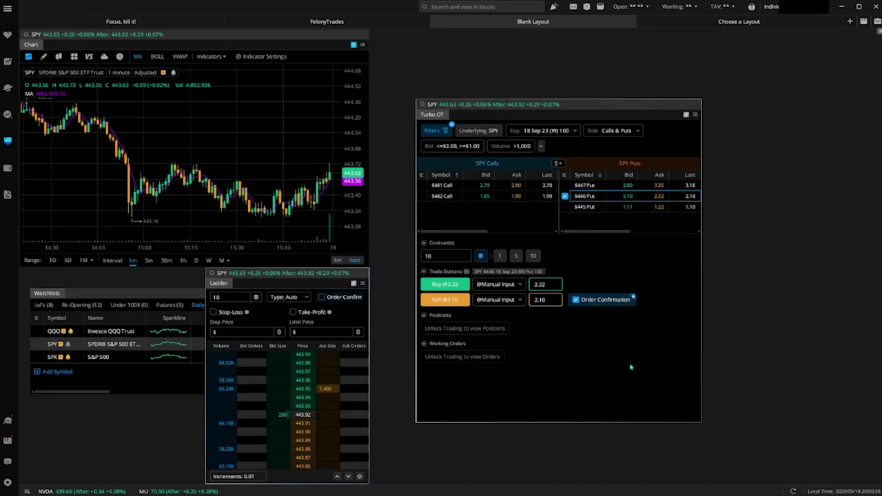
left_click(574, 300)
left_click(575, 300)
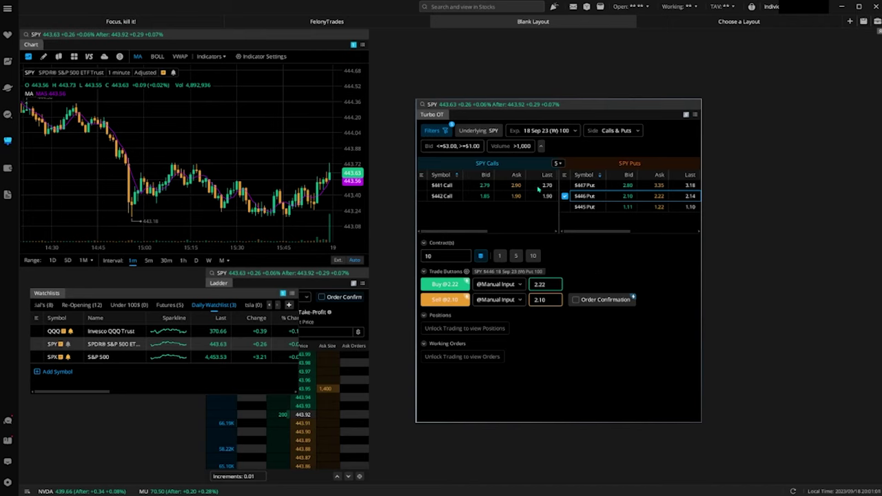
left_click(600, 215)
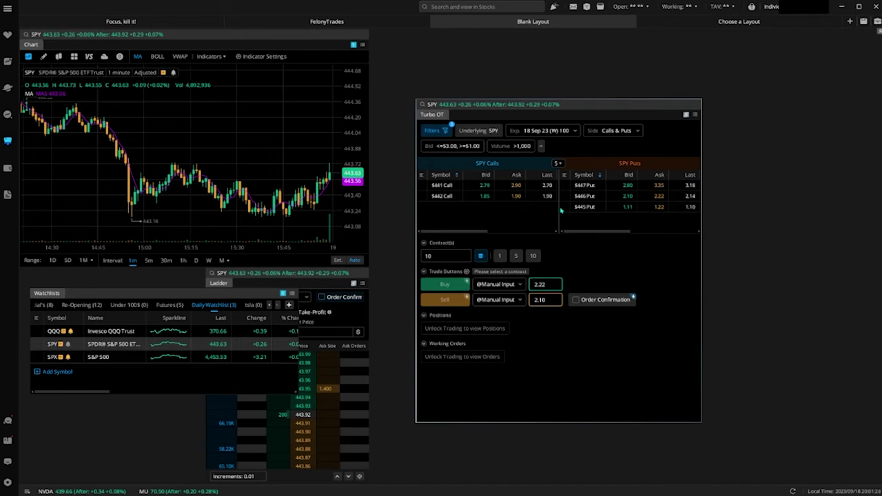
left_click(476, 197)
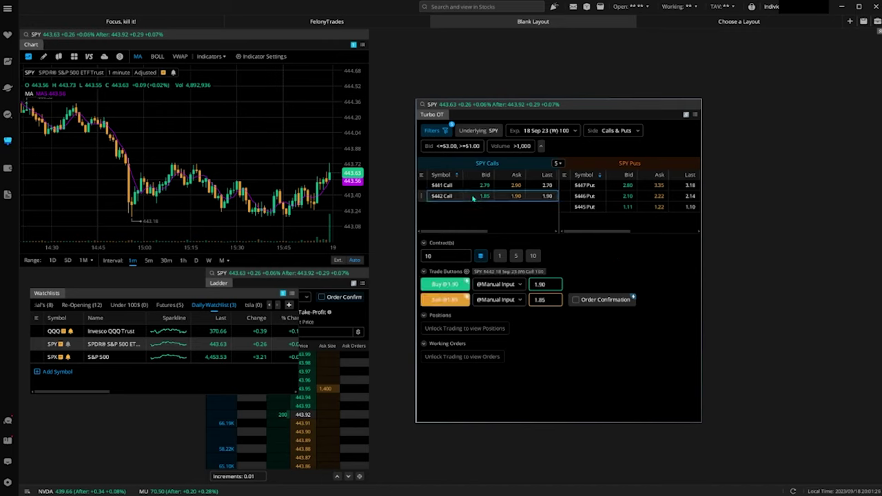
left_click(495, 284)
left_click(502, 376)
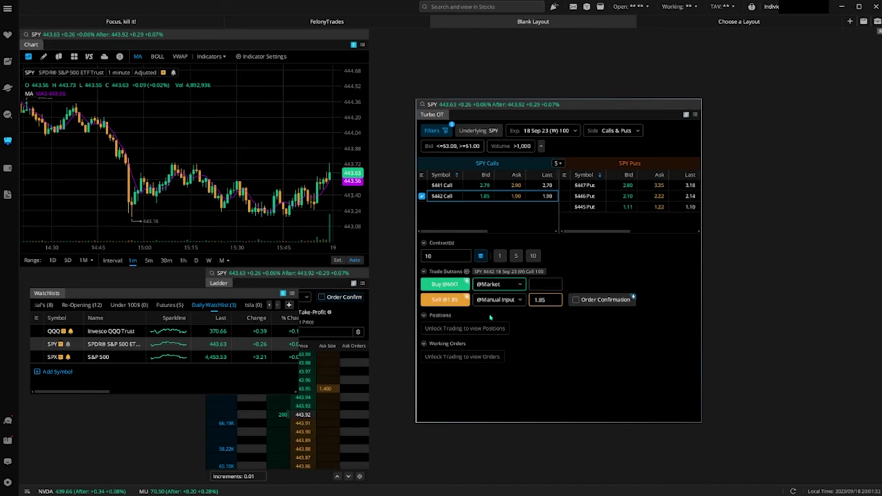
left_click(496, 303)
left_click(502, 364)
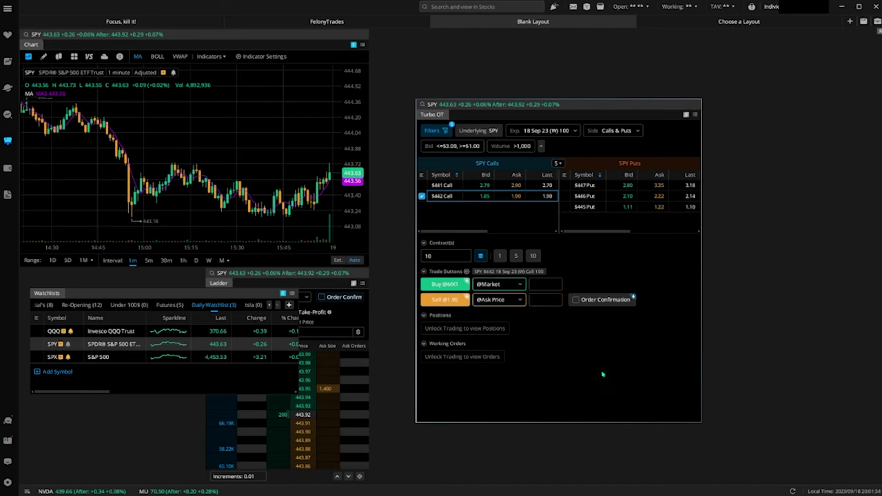
left_click(494, 284)
left_click(487, 333)
left_click(498, 303)
left_click(501, 348)
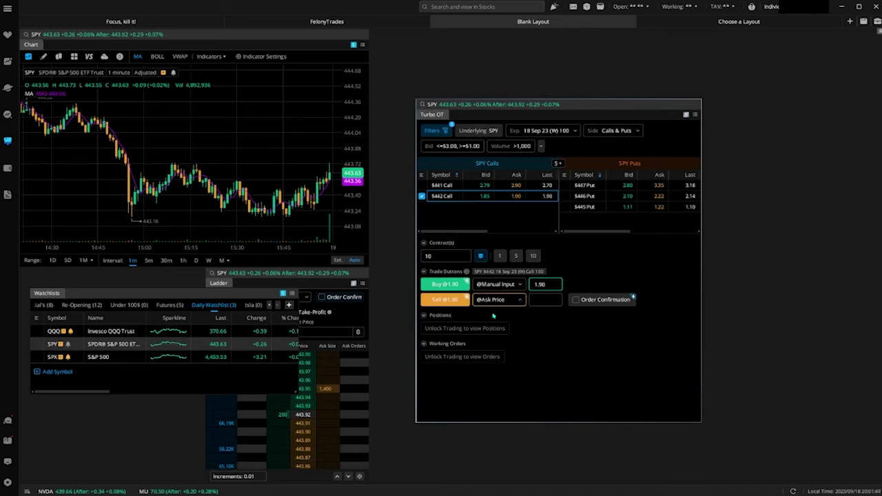
double_click(548, 284)
type("1")
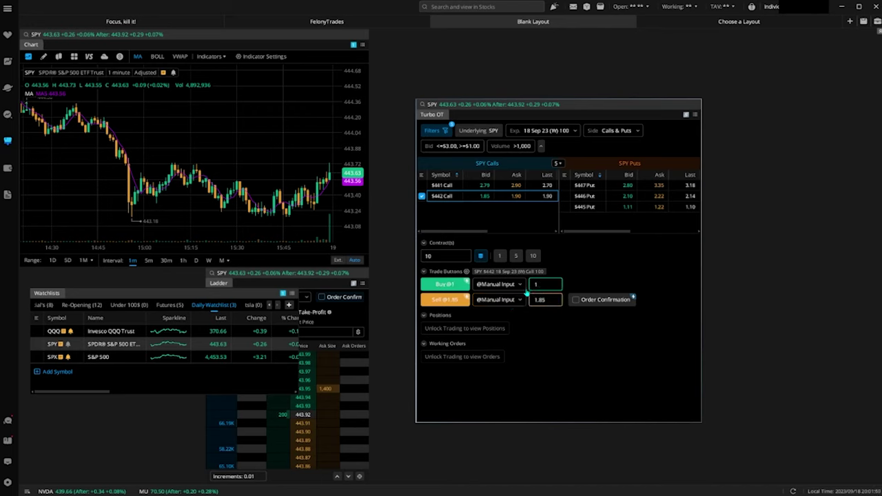
type(".15")
double_click(531, 303)
type("4.00")
- Cycle the linked widgets through QQQ, SPY, SPX, QQQ and back to SPY from the watchlist, selecting the SPY $442 Call in Turbo OT
left_click(169, 334)
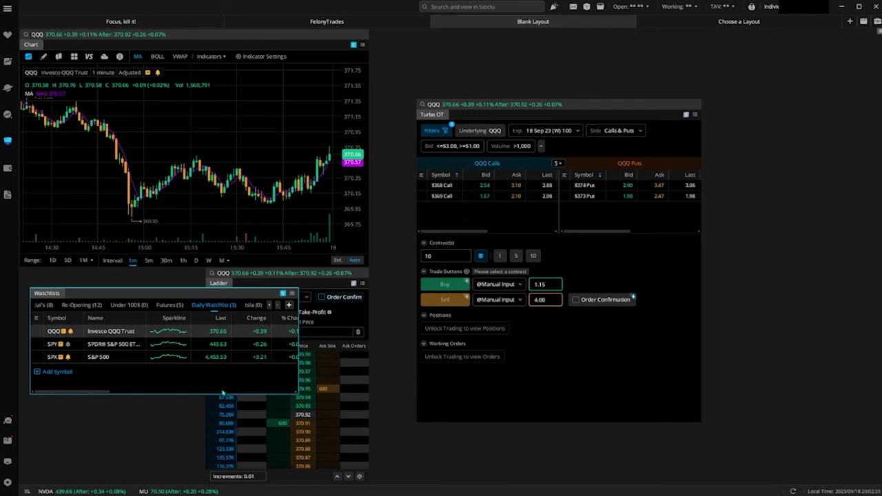
left_click(171, 350)
left_click(444, 196)
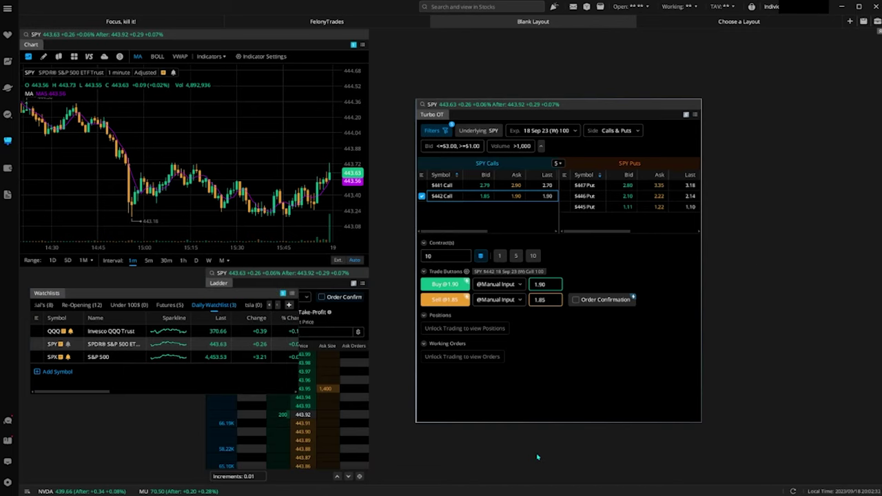
left_click(160, 357)
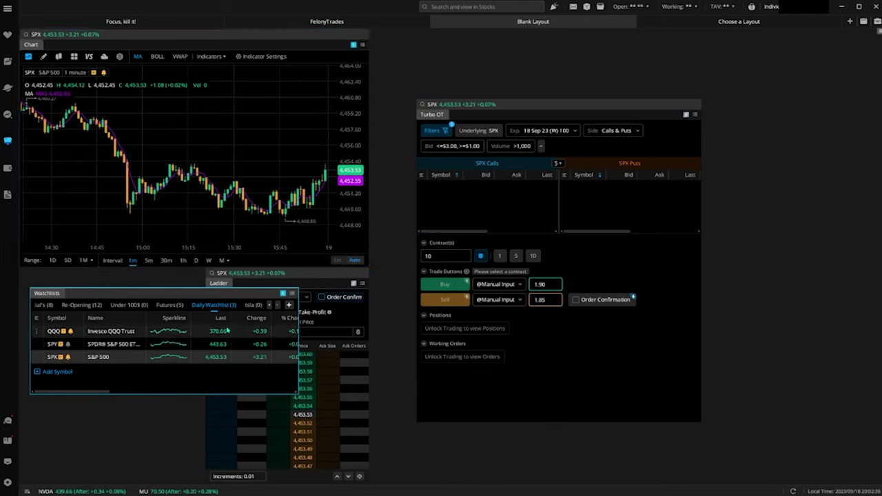
left_click(141, 332)
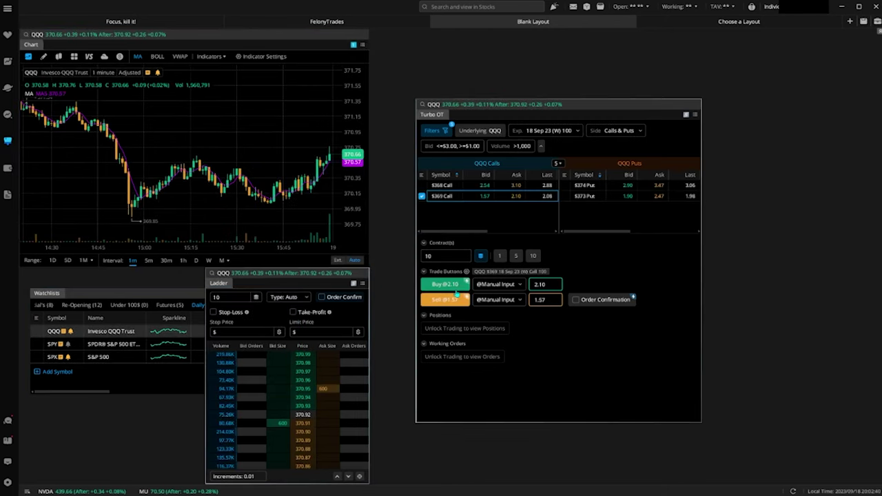
left_click(103, 344)
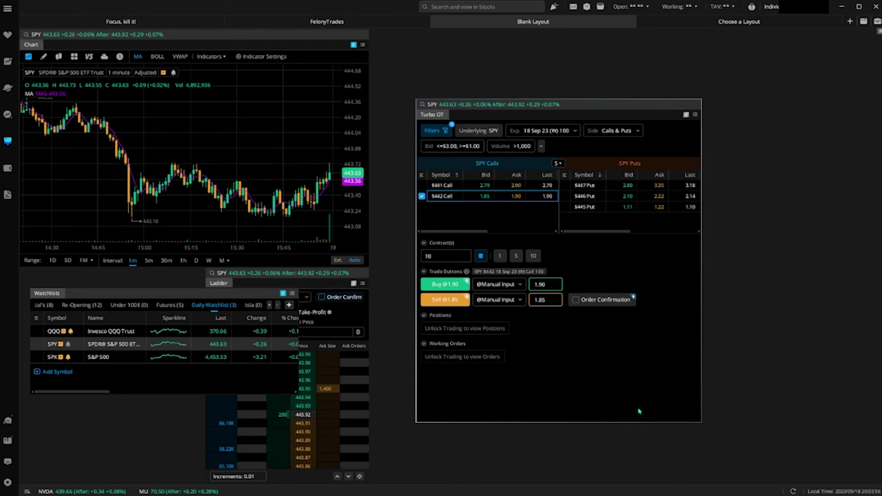
- View the full Watchlists page, switch to the markets overview, and review its Economy Data, Economy Event, Earnings and IPO lists
left_click(9, 35)
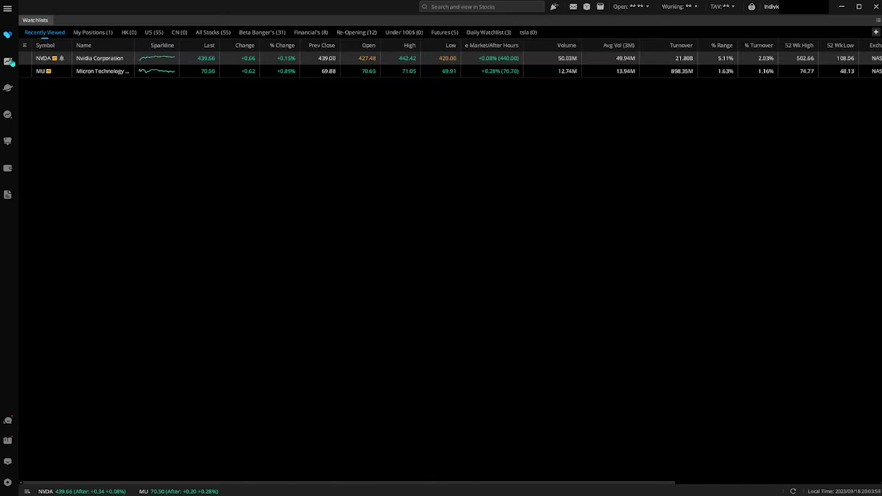
left_click(8, 87)
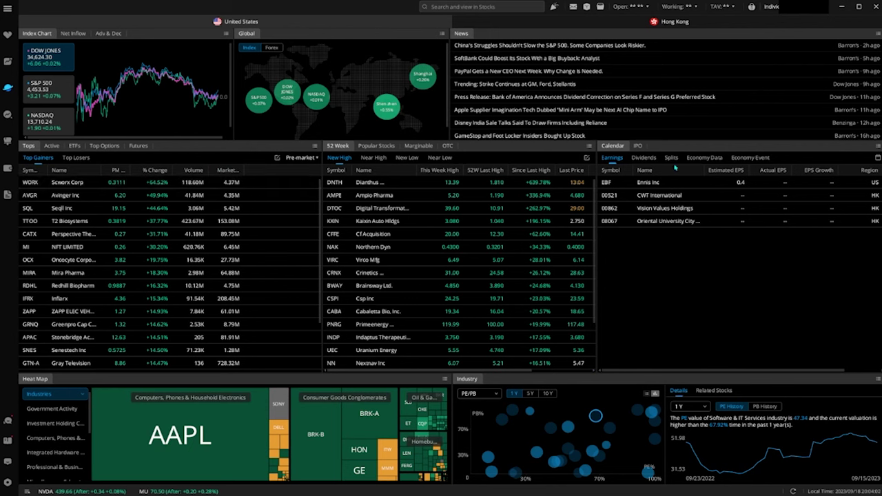
left_click(704, 158)
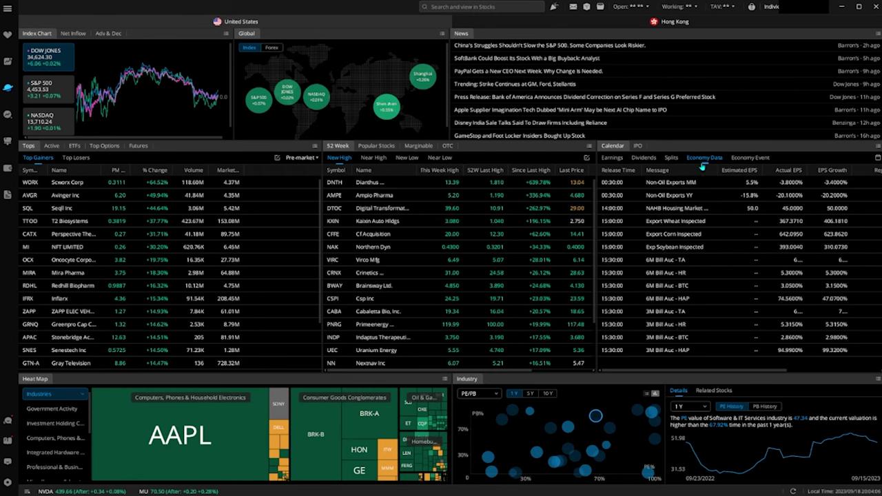
left_click(736, 158)
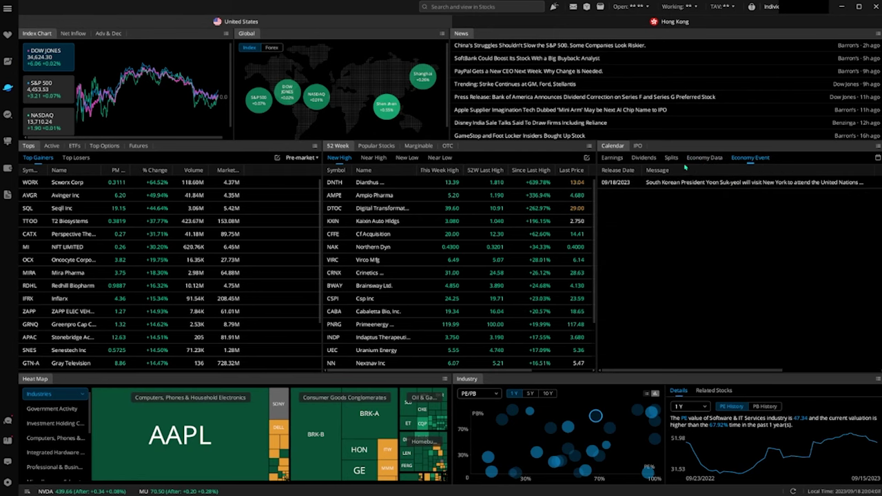
left_click(612, 158)
left_click(638, 146)
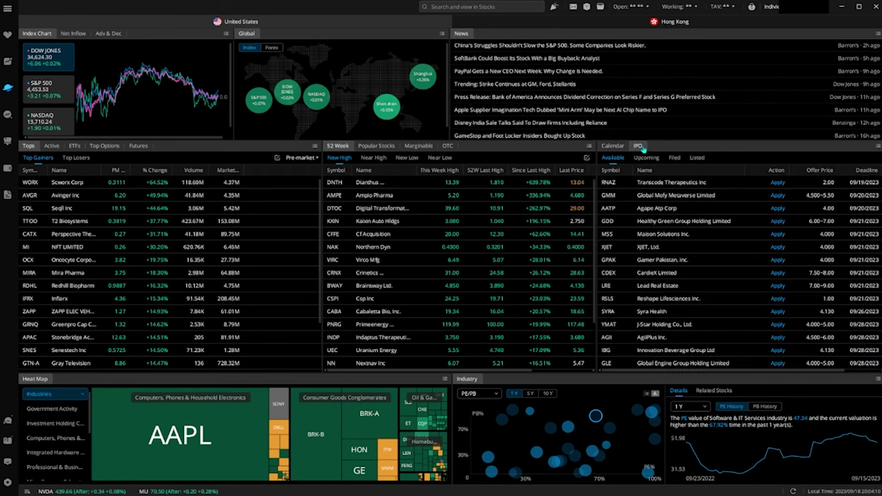
left_click(612, 146)
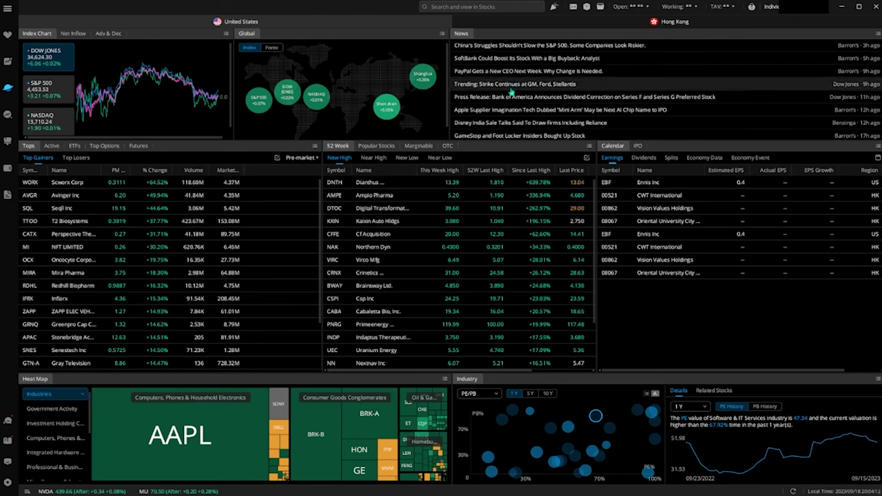
- Review the Popular Stocks, Active and Top Options rankings, listing the options by Total Pos. and browsing the further categories
left_click(376, 145)
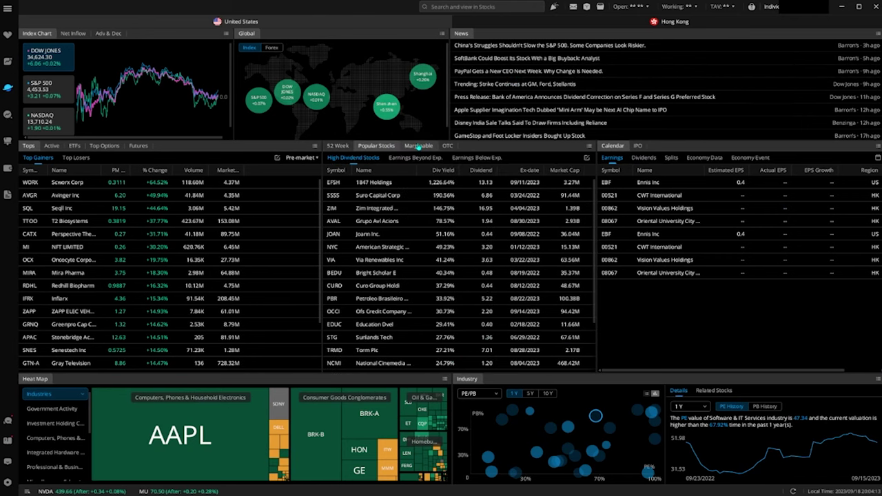
left_click(52, 148)
left_click(95, 146)
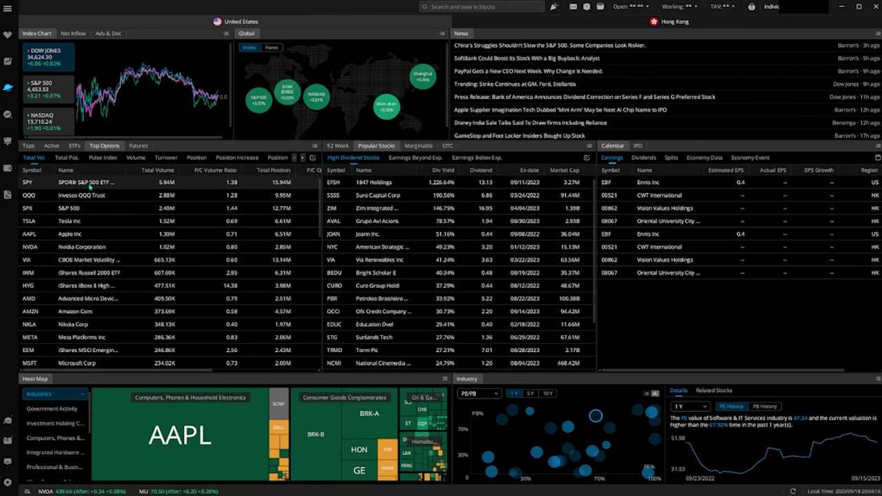
left_click(76, 159)
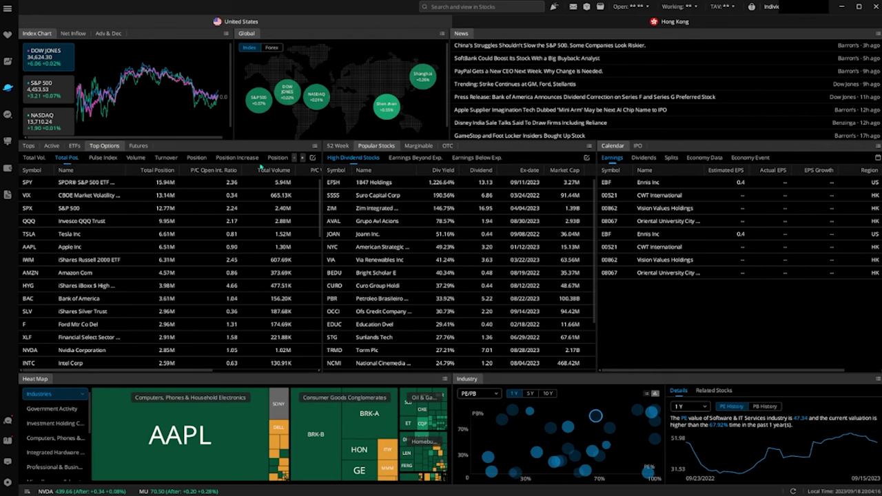
left_click(302, 157)
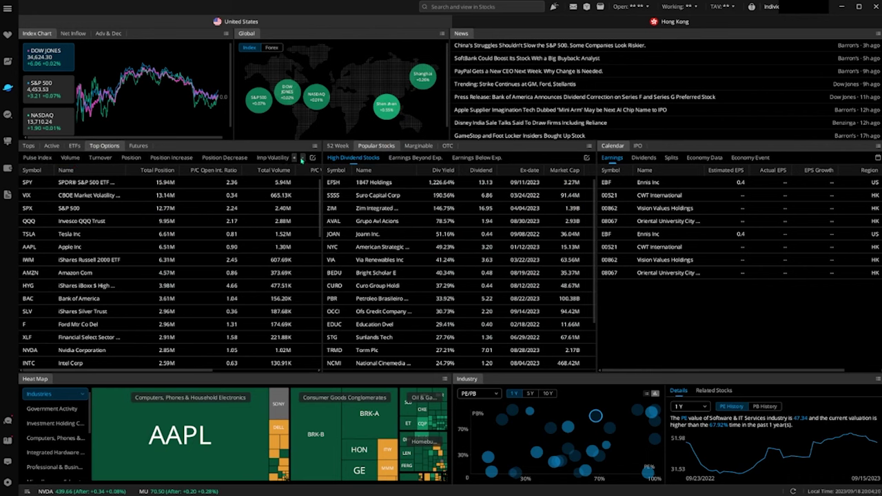